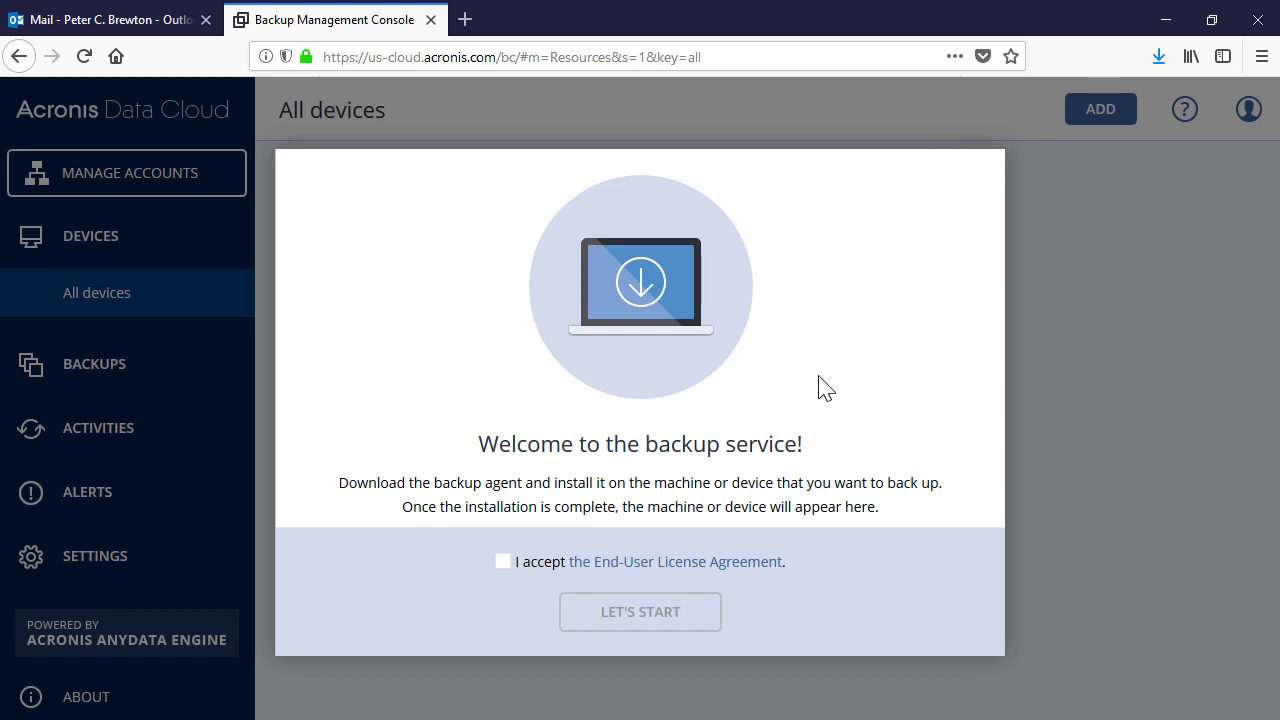
Accept the Acronis End-User License Agreement and start the backup service
click(505, 563)
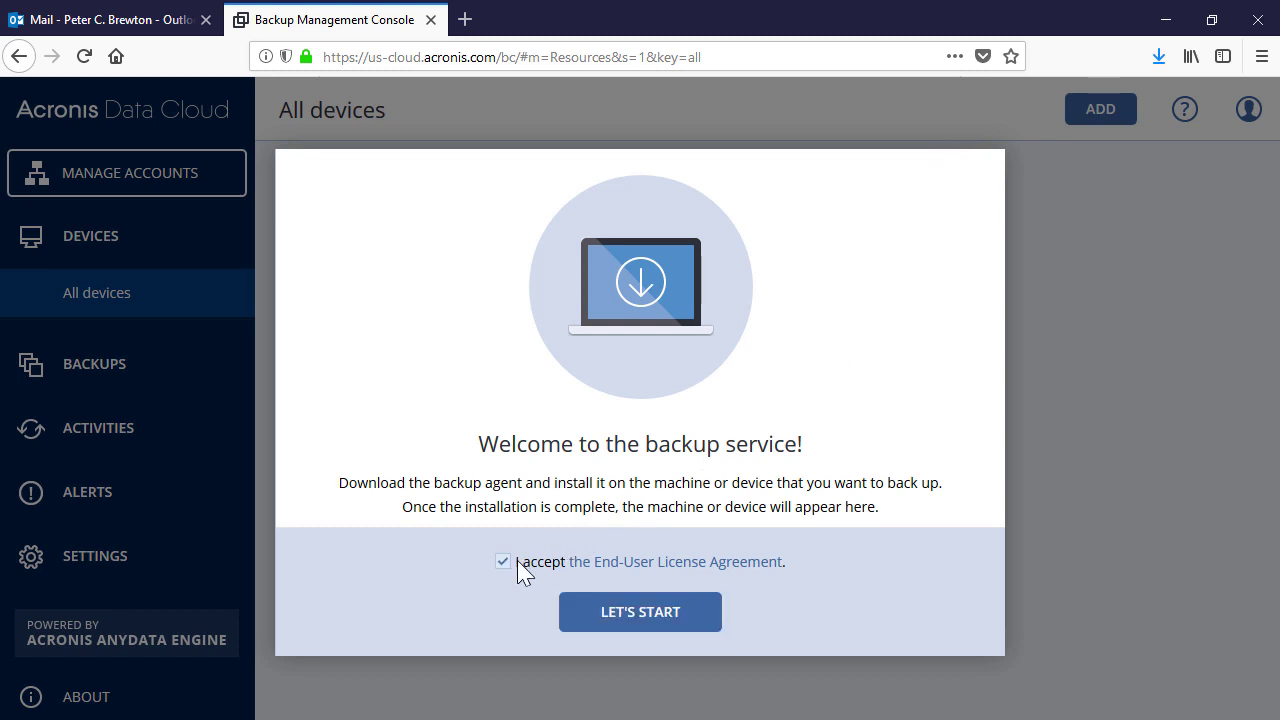
click(648, 620)
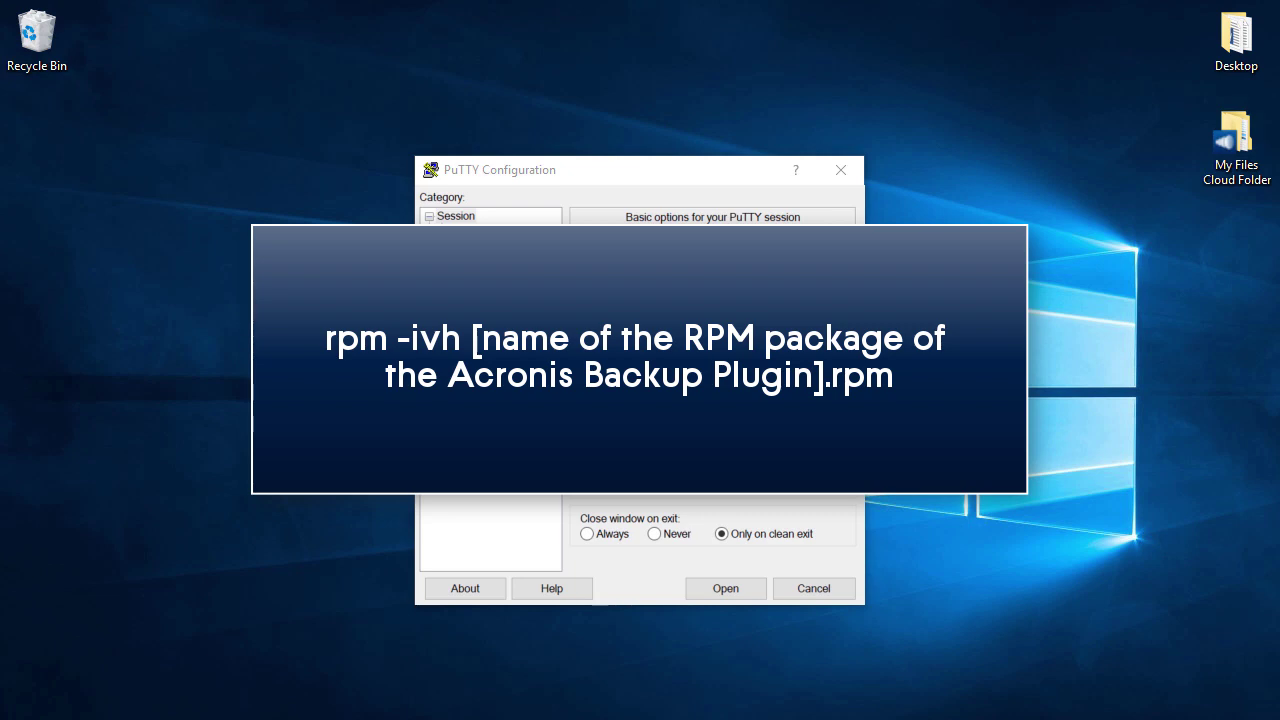
Log into the server over SSH as root and run rpm -ihv on the Acronis Backup Plugin package
click(750, 594)
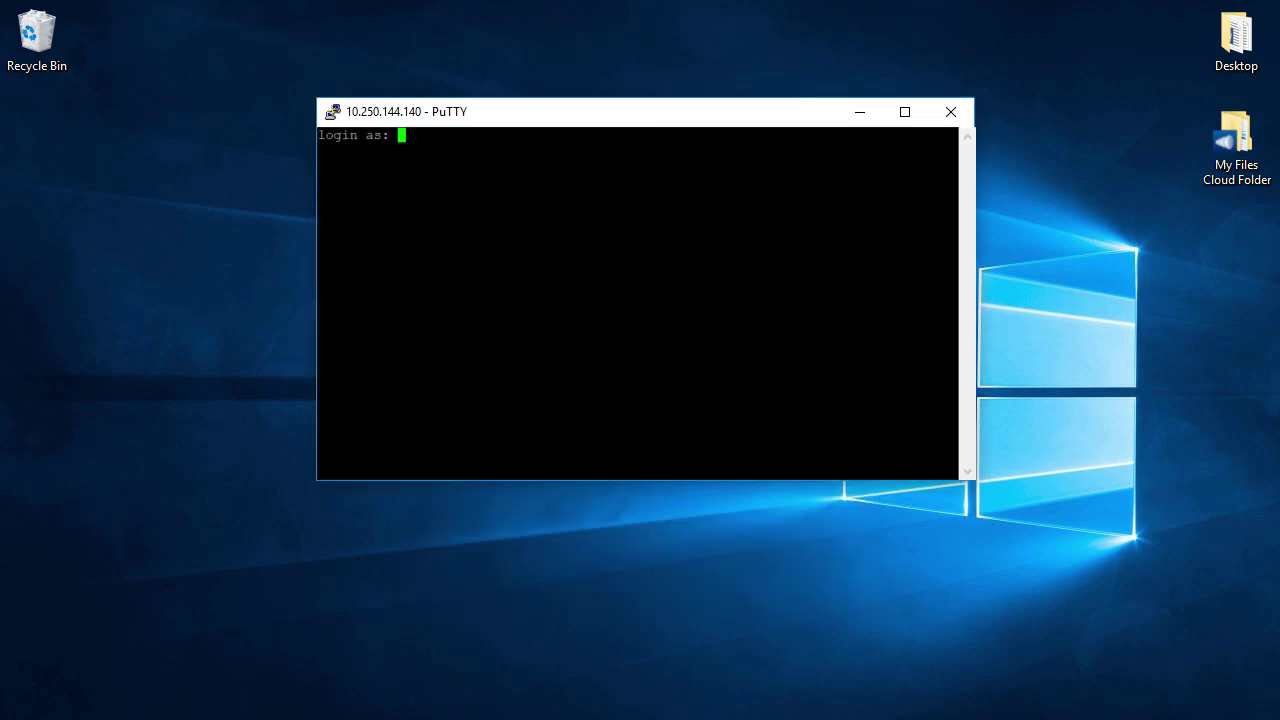
text(root)
key(Return)
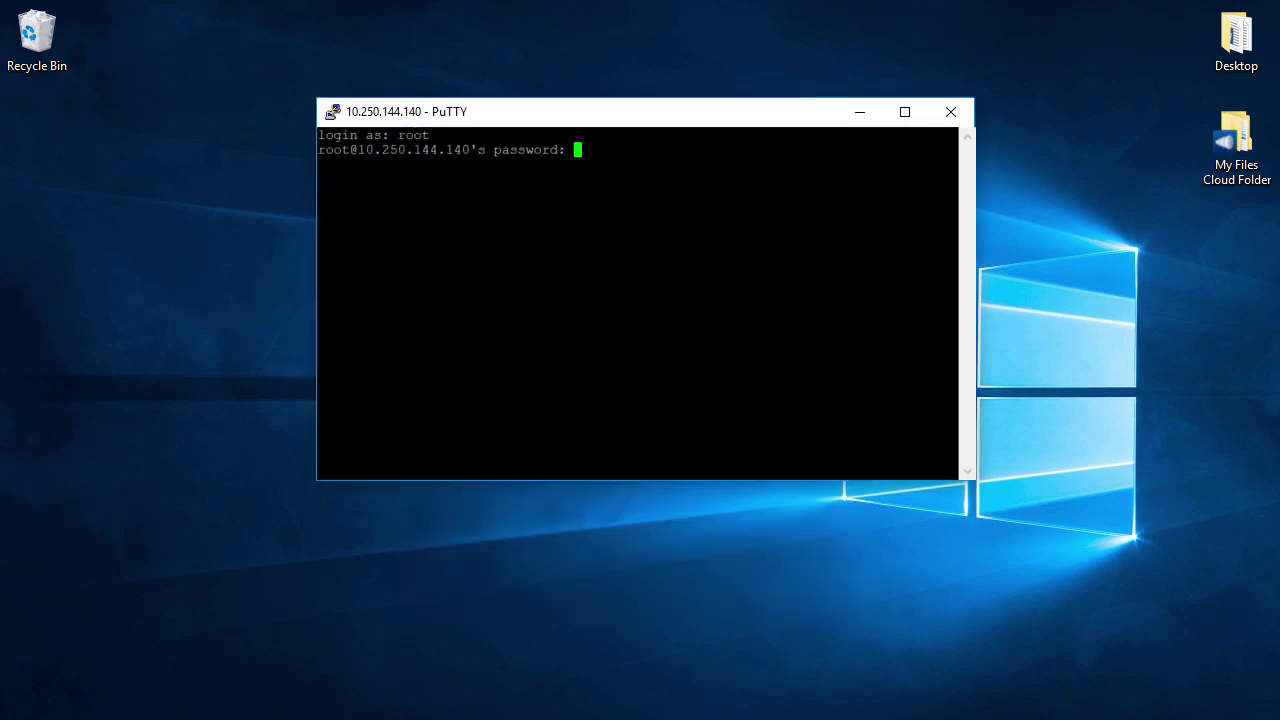
key(Return)
key(Return)
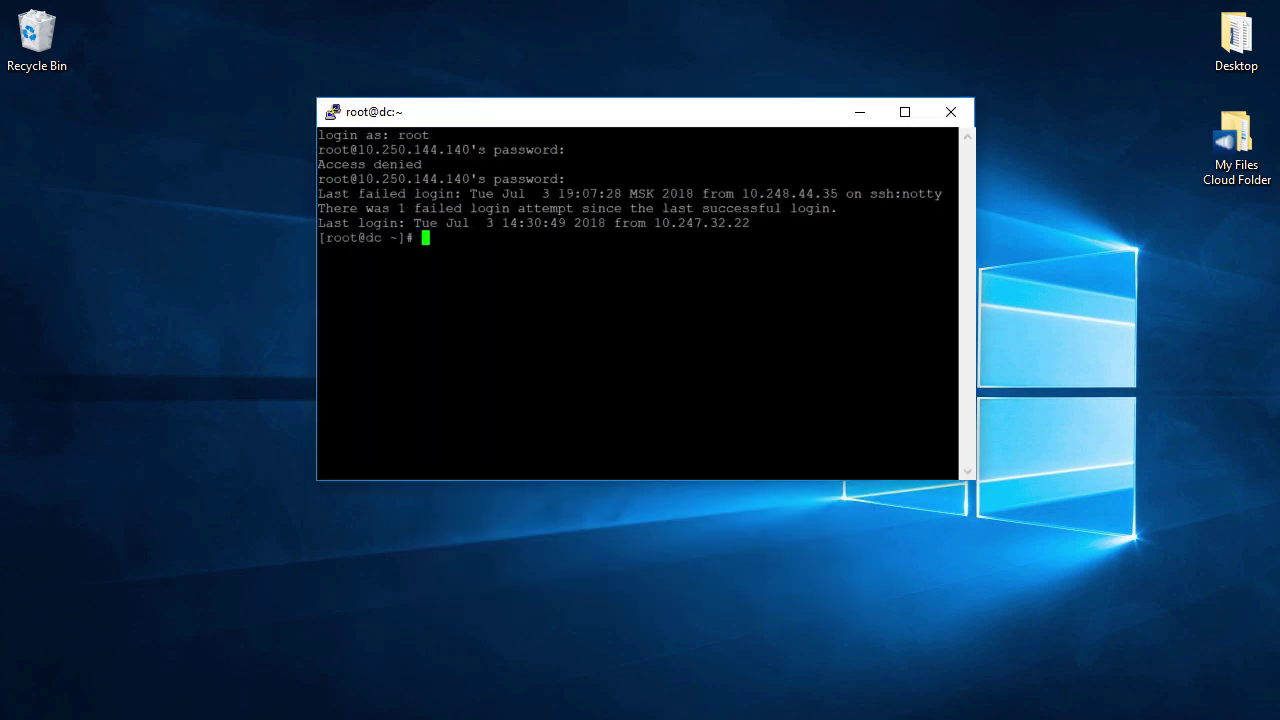
text(rpm -ihv)
text(acronis-backup-cpanel-1.0-205.el7.centos.x86_64.rpm)
key(Return)
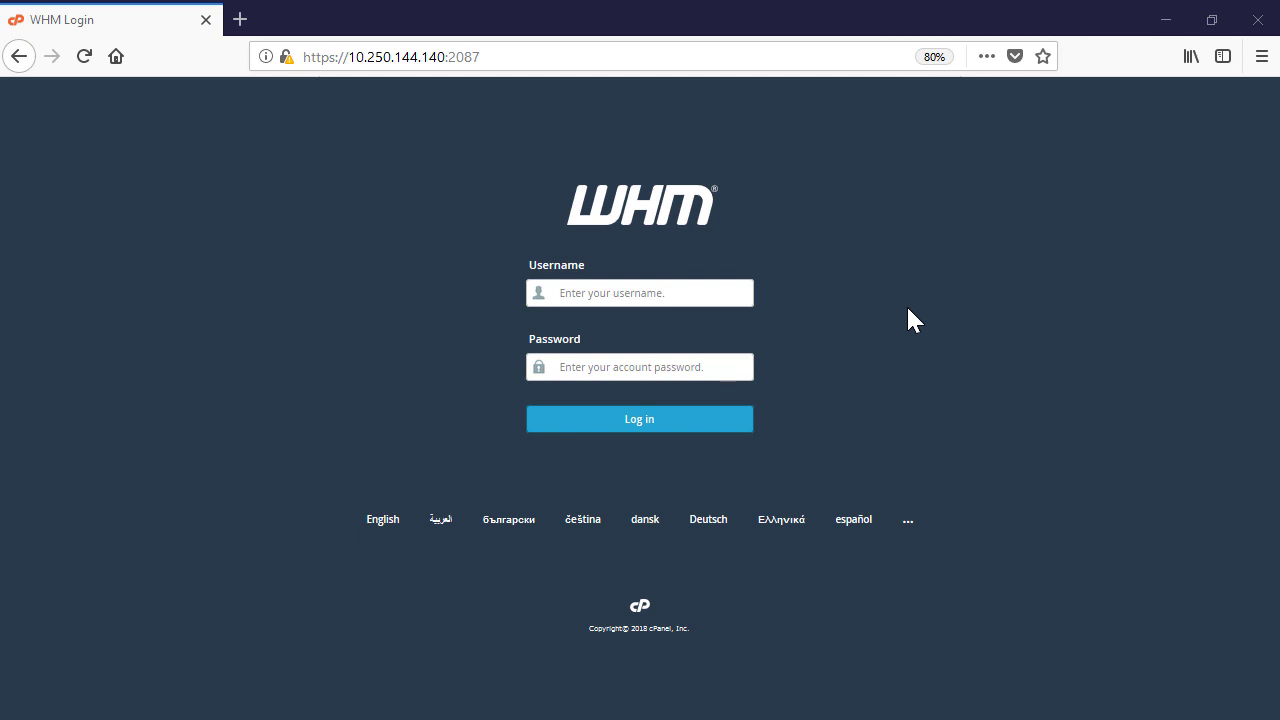
Sign in to WHM with the root username and password
click(748, 300)
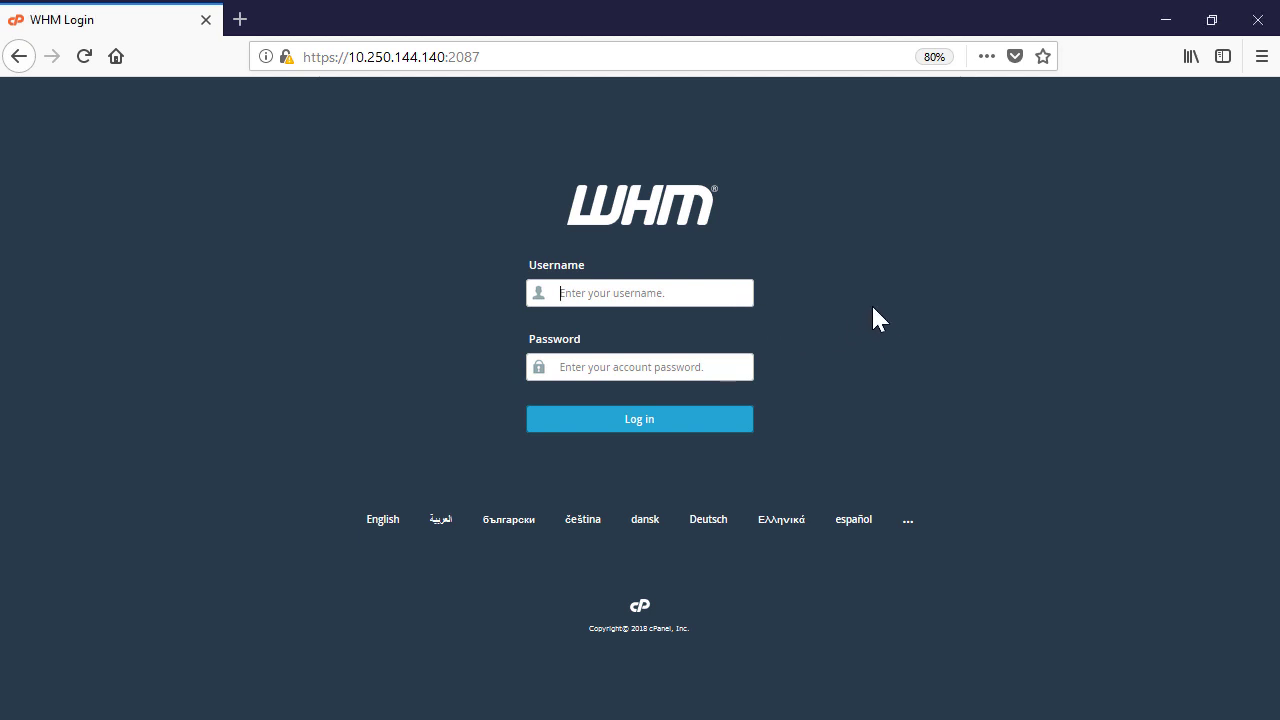
text(root)
click(750, 367)
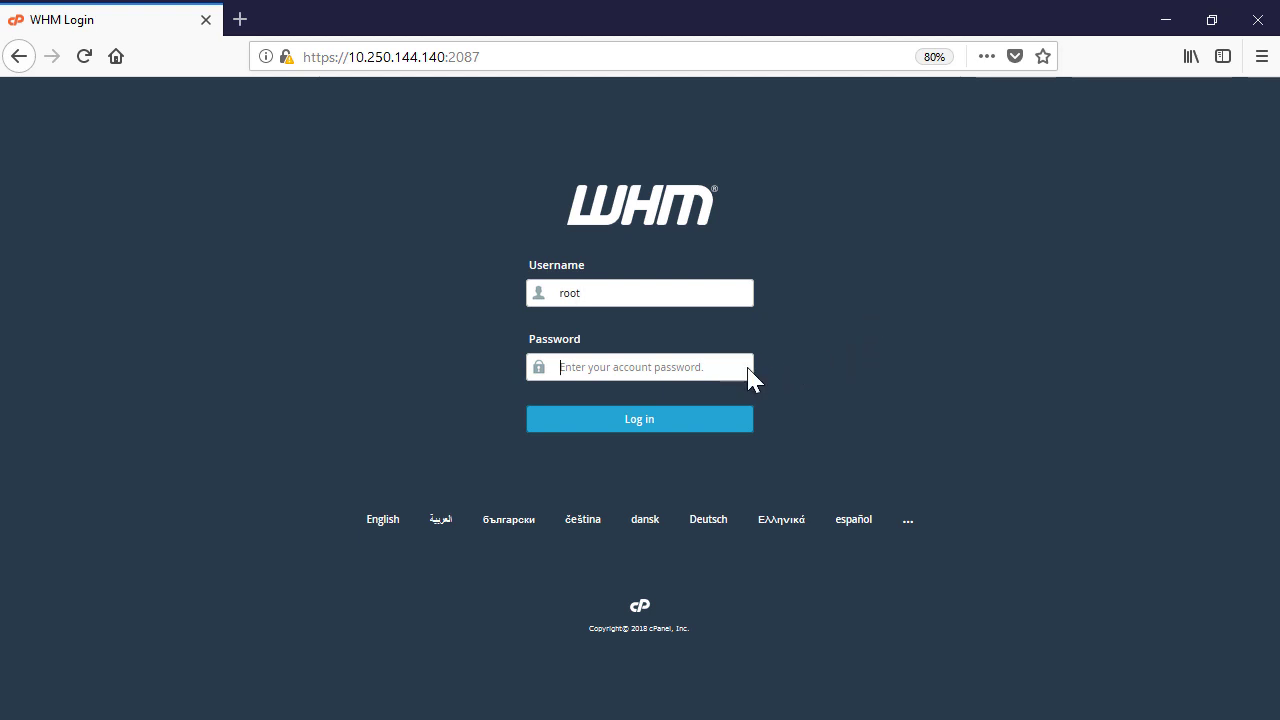
text(••••••••••)
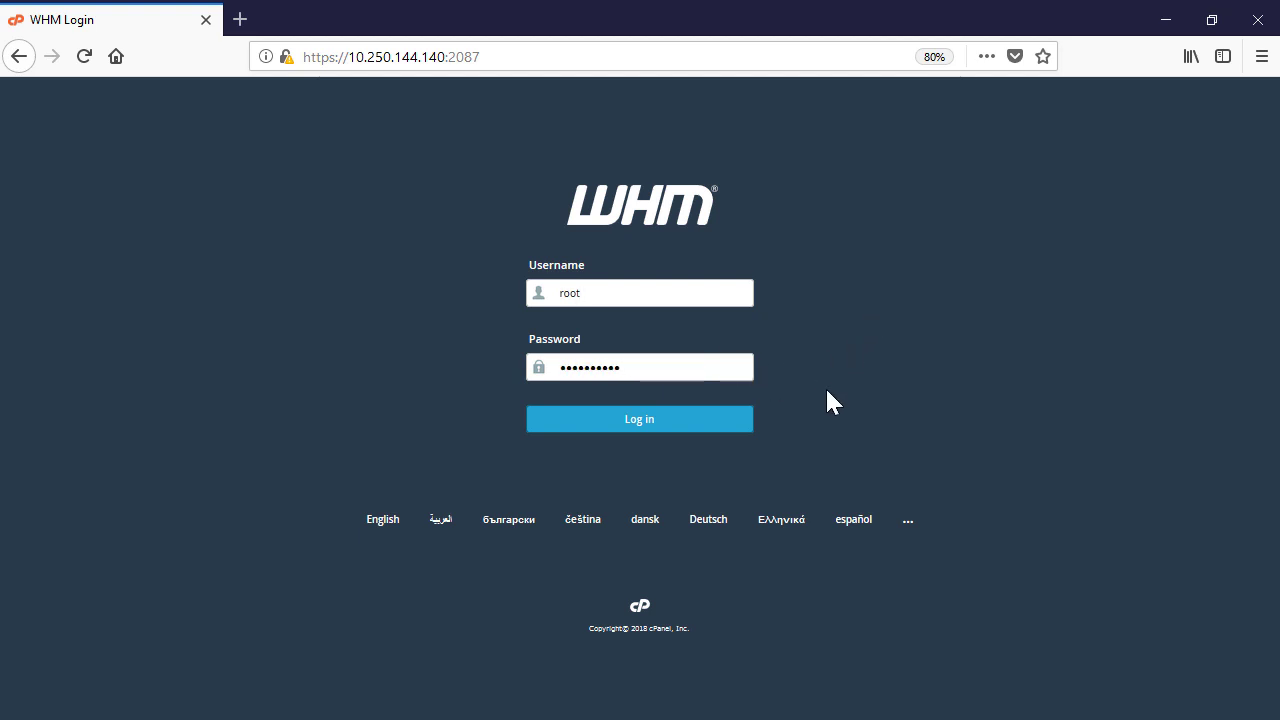
click(722, 420)
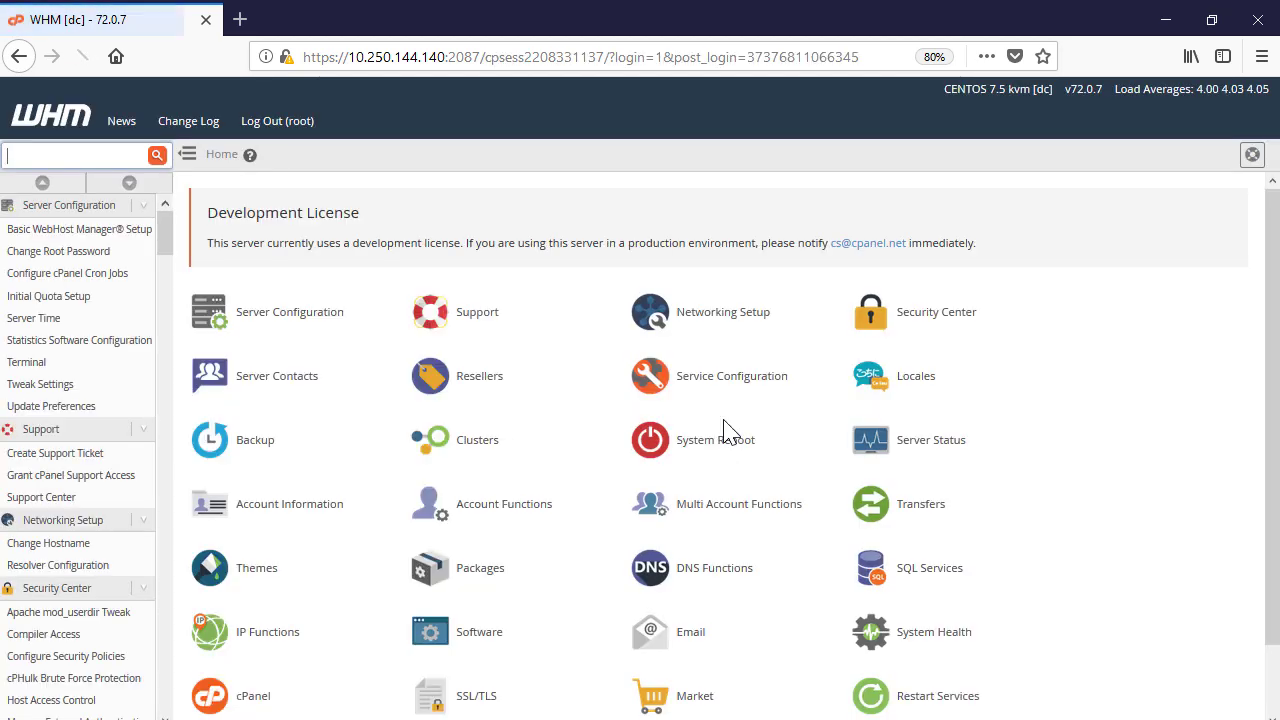
Open the Acronis Backup plugin from the Plugins section of the WHM home page
scroll(1072, 443, down, 1)
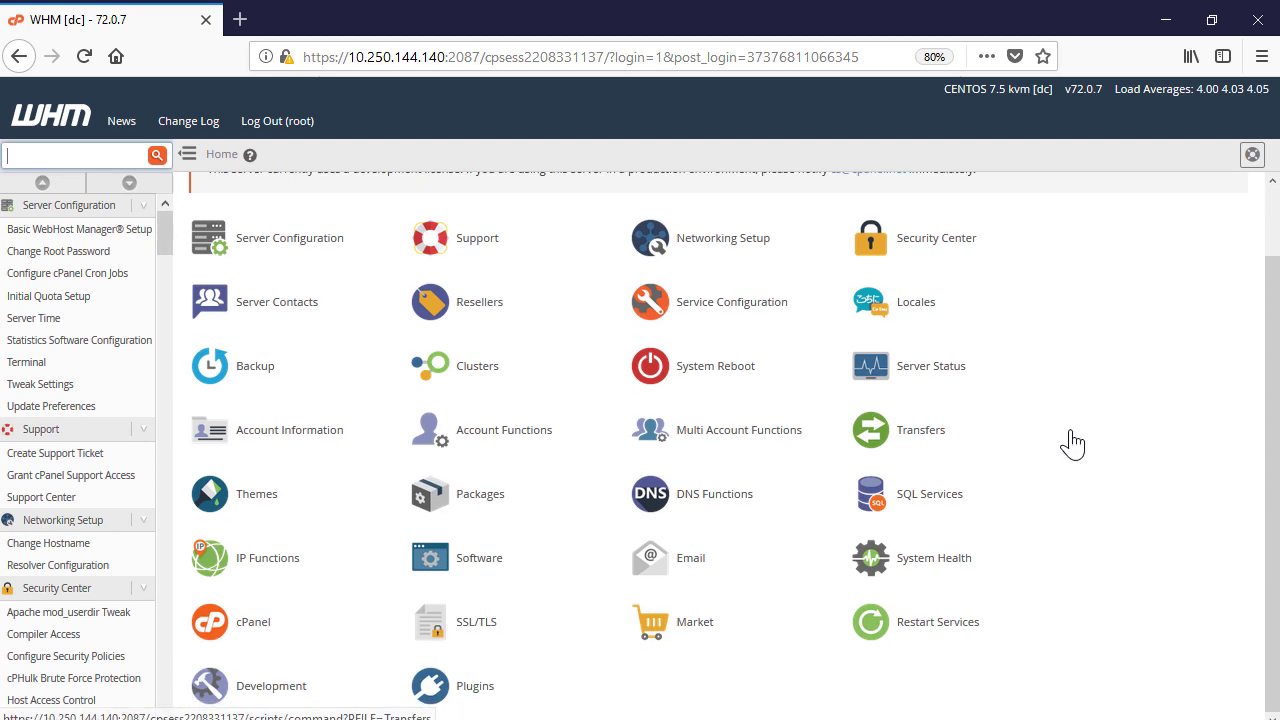
click(440, 690)
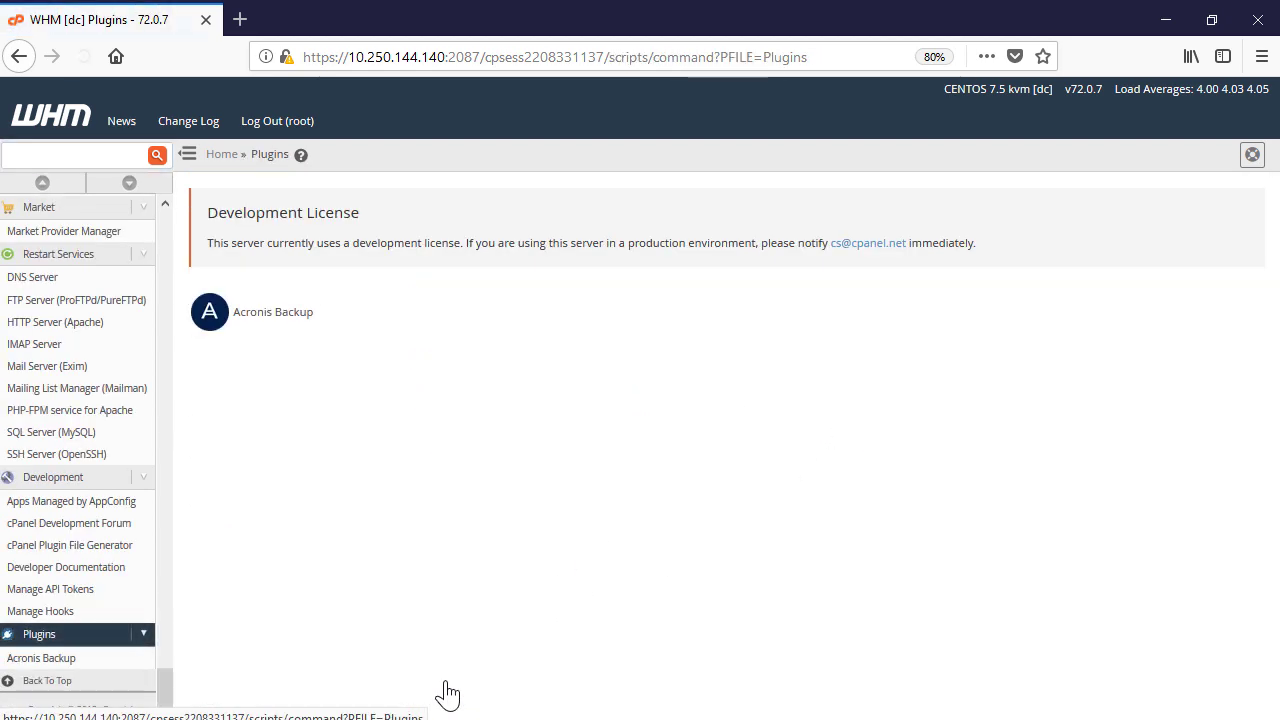
click(282, 341)
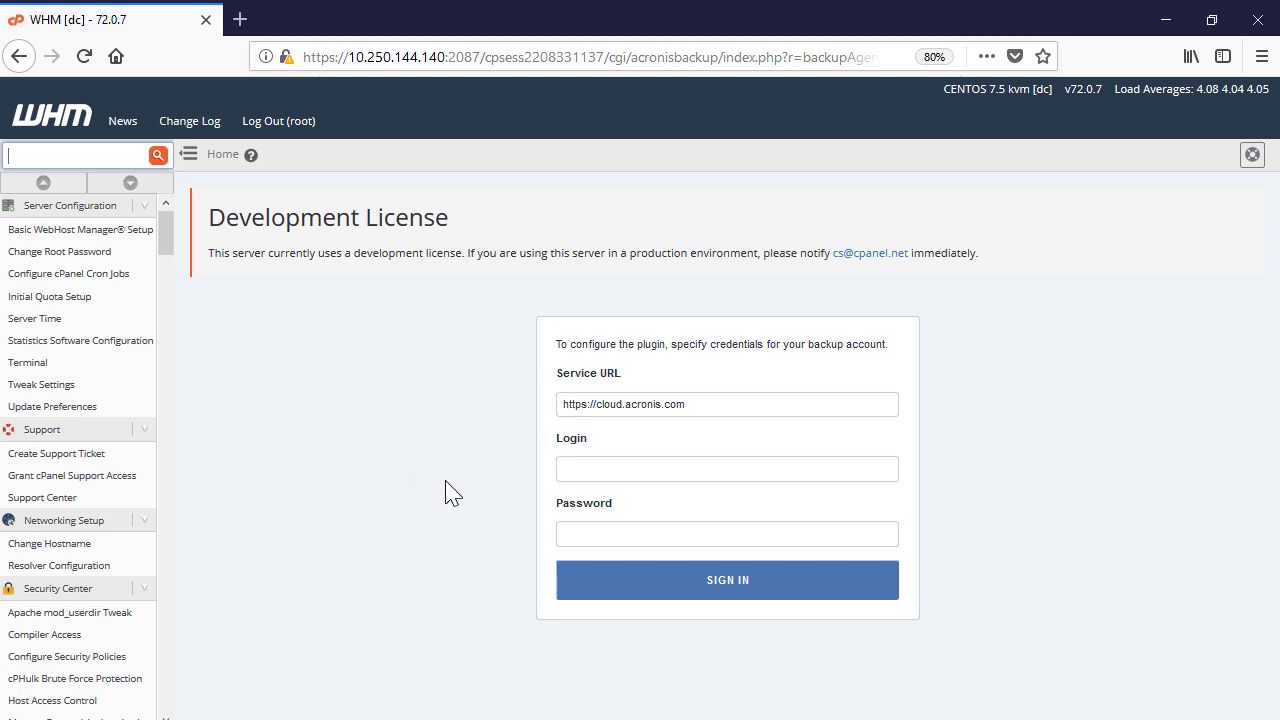
Sign in with the backup account's e-mail login and password, then enable backup and install the agent
click(594, 468)
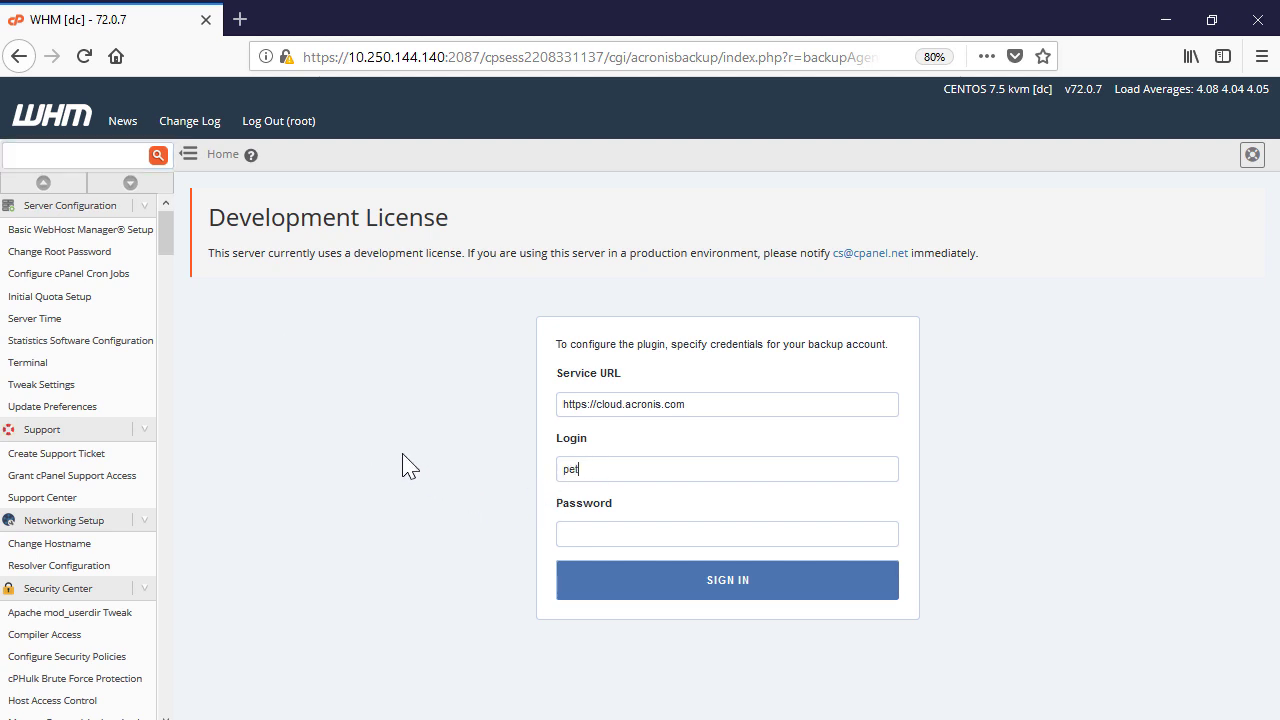
click(563, 536)
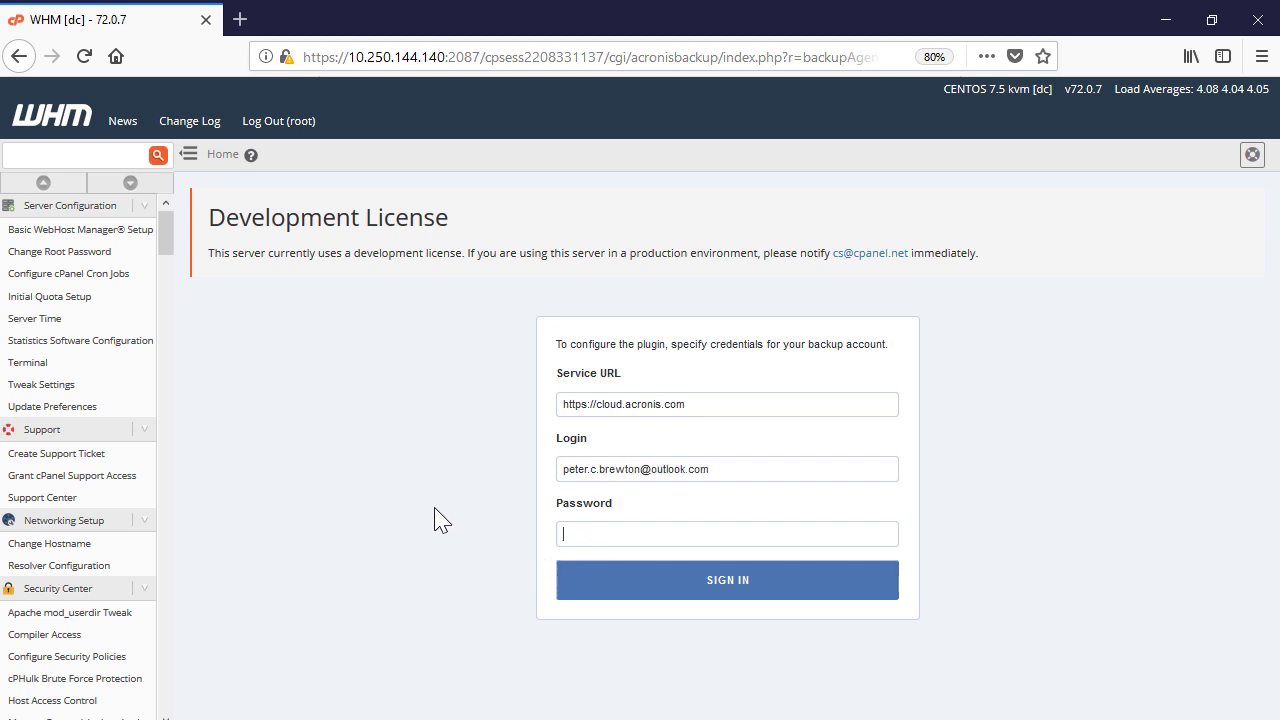
text(************)
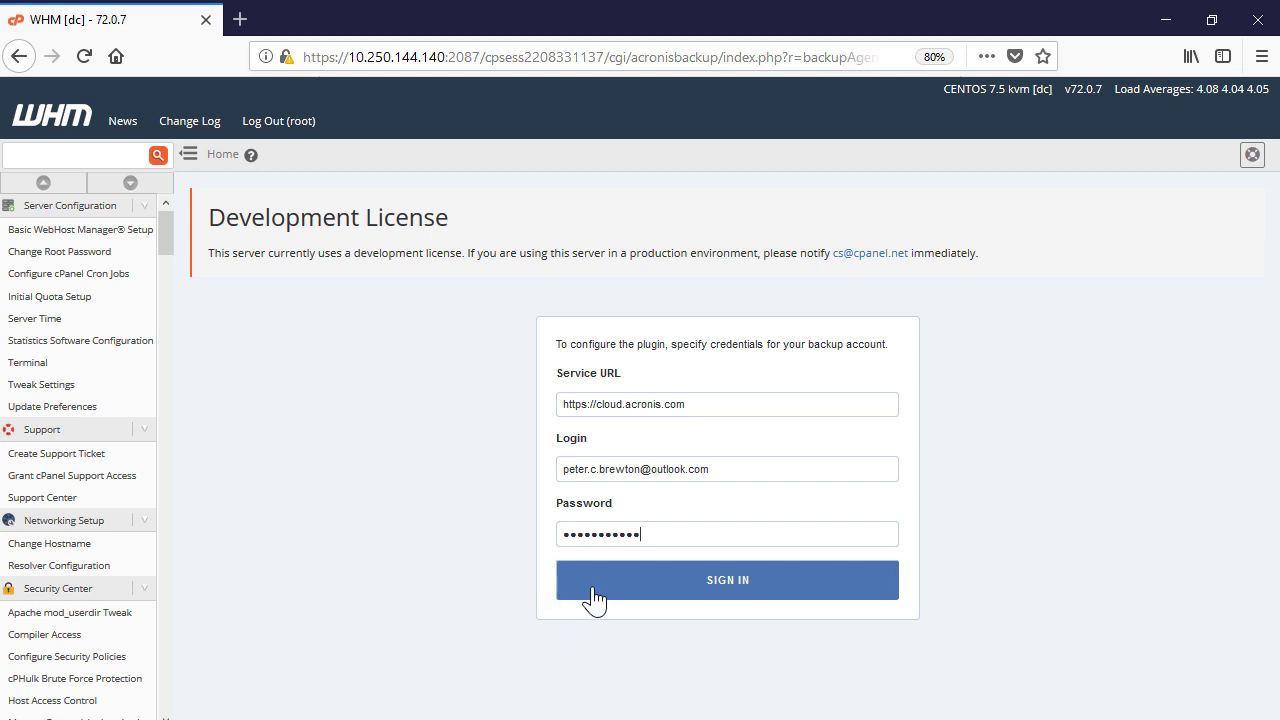
click(593, 597)
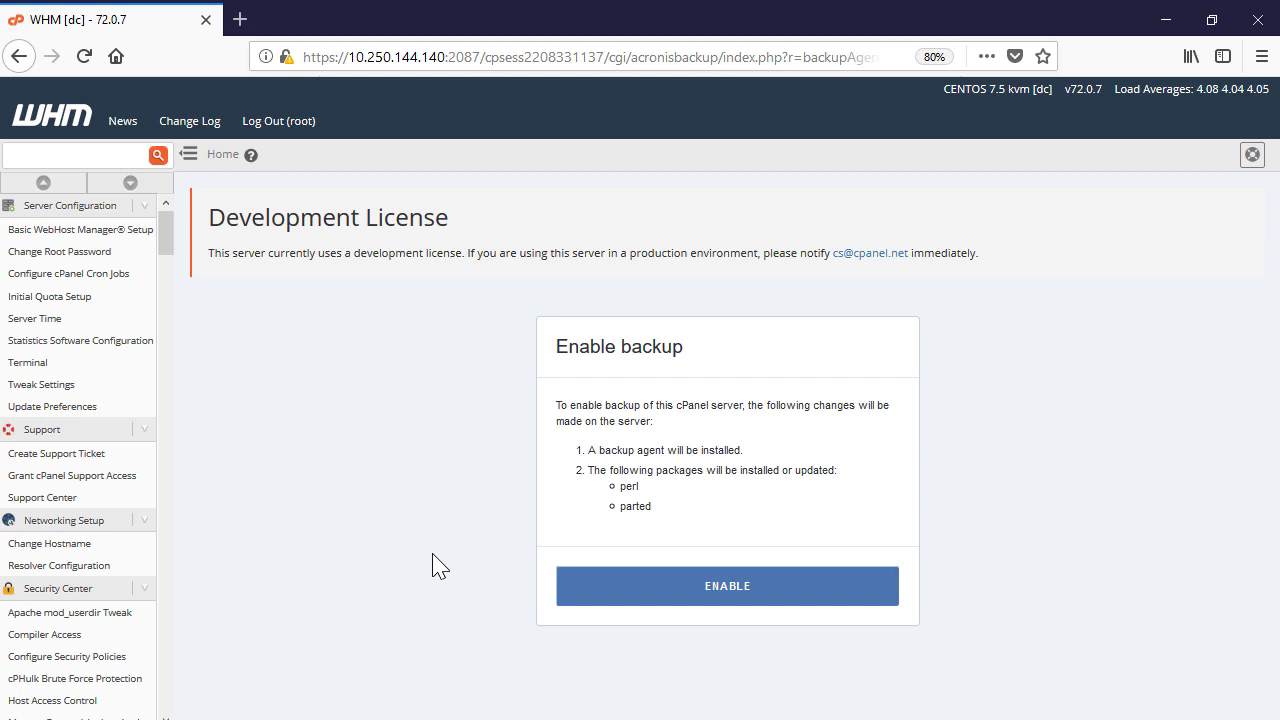
click(607, 595)
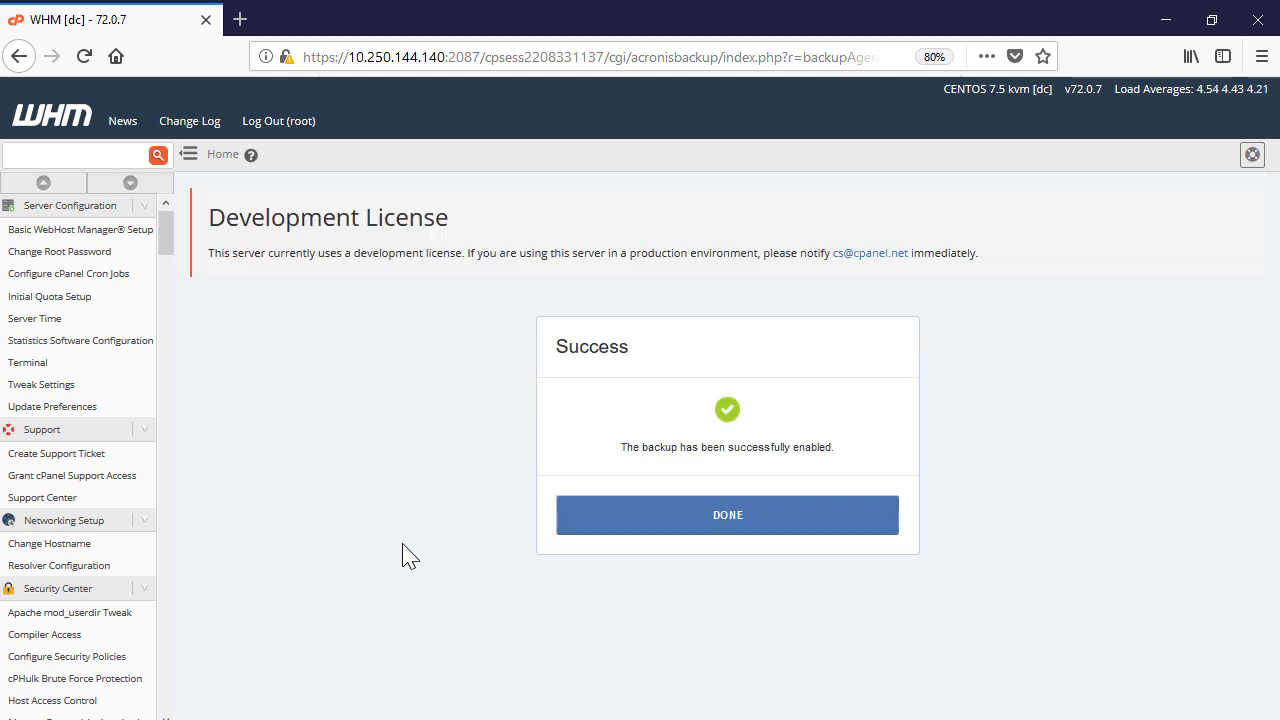
Dismiss the success message, review the Acronis Backup dashboard, and go to the cloud backup console
click(693, 522)
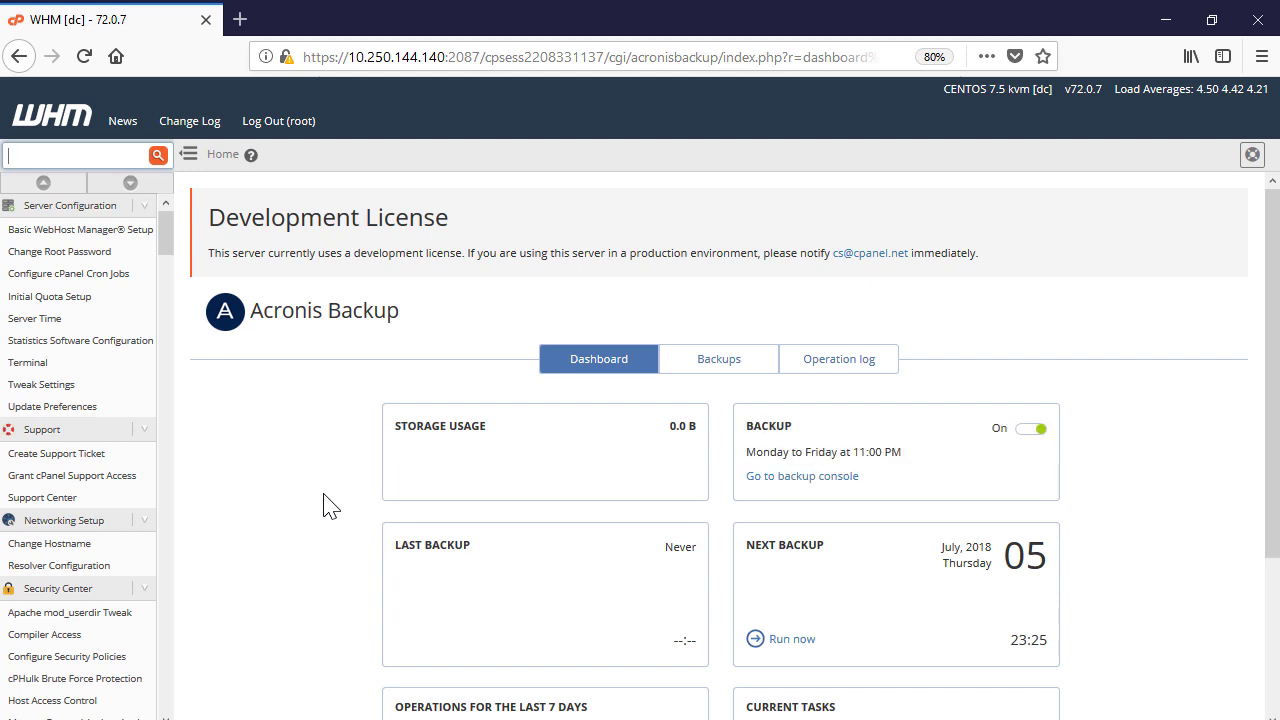
scroll(323, 506, down, 3)
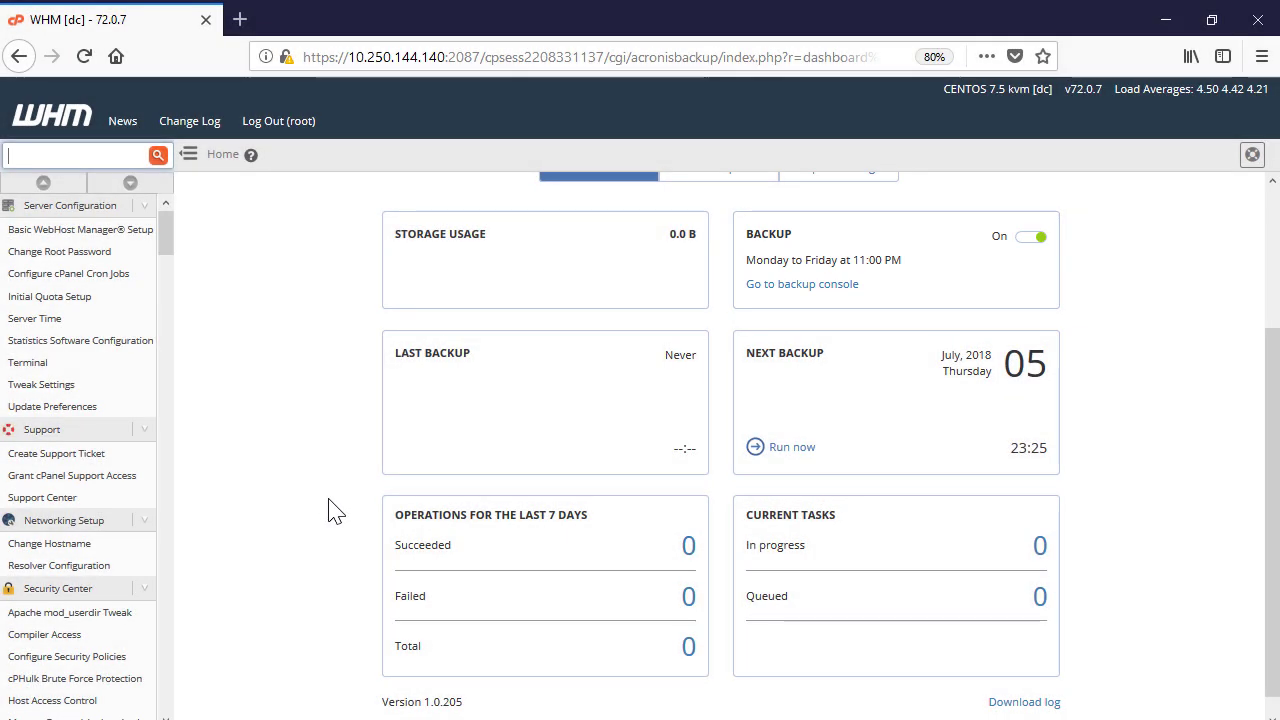
click(802, 287)
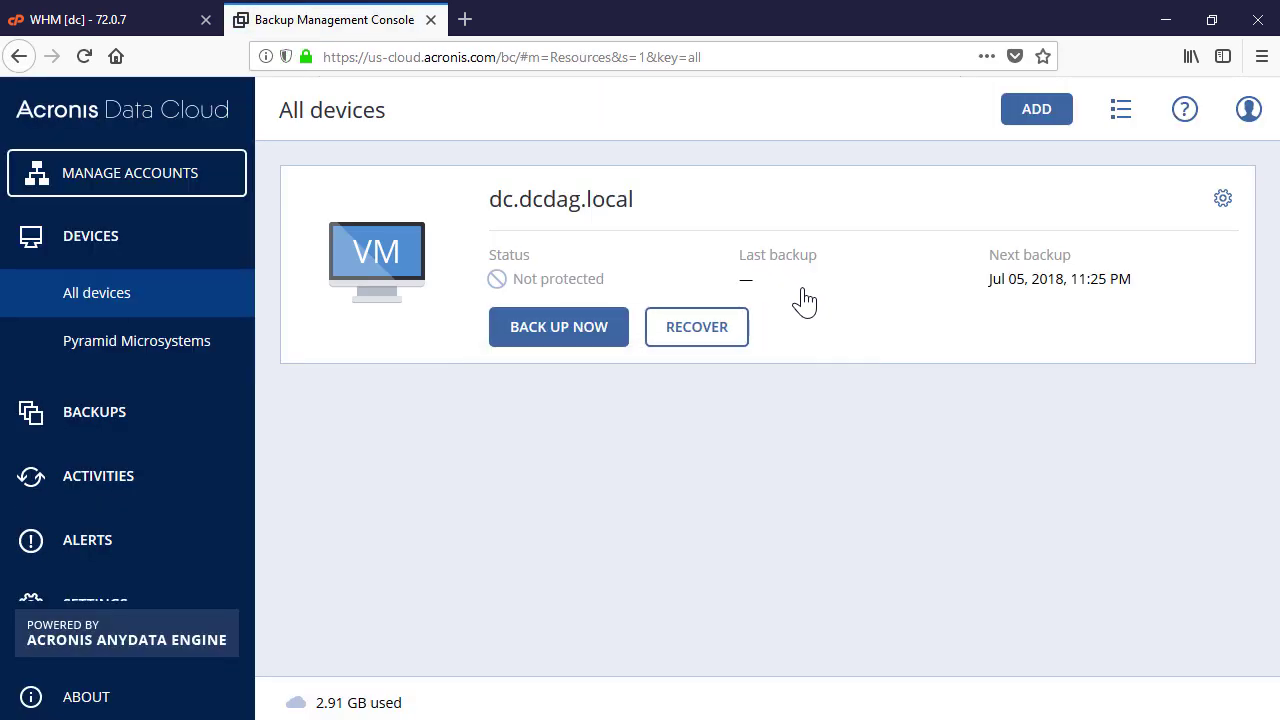
Edit the dc.dcdag.local device's webcp backup plan and open its Monday-to-Friday 11:00 PM schedule
click(1221, 201)
click(1216, 268)
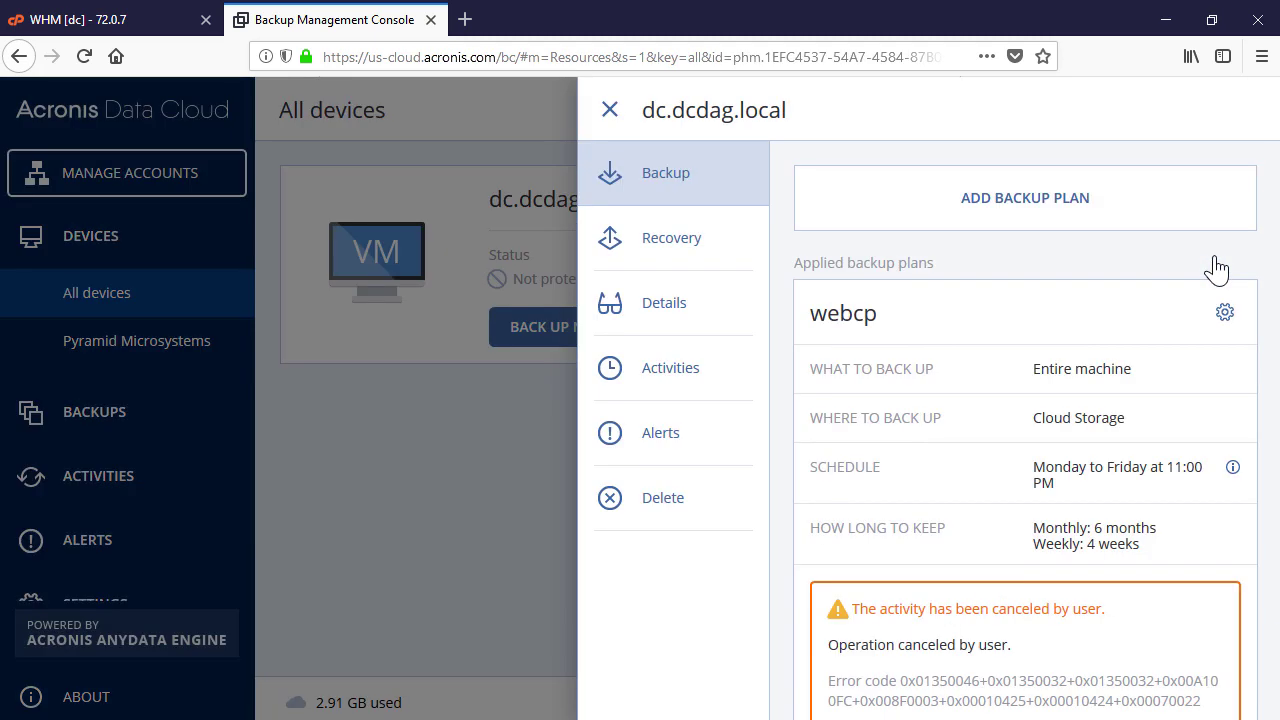
click(1226, 314)
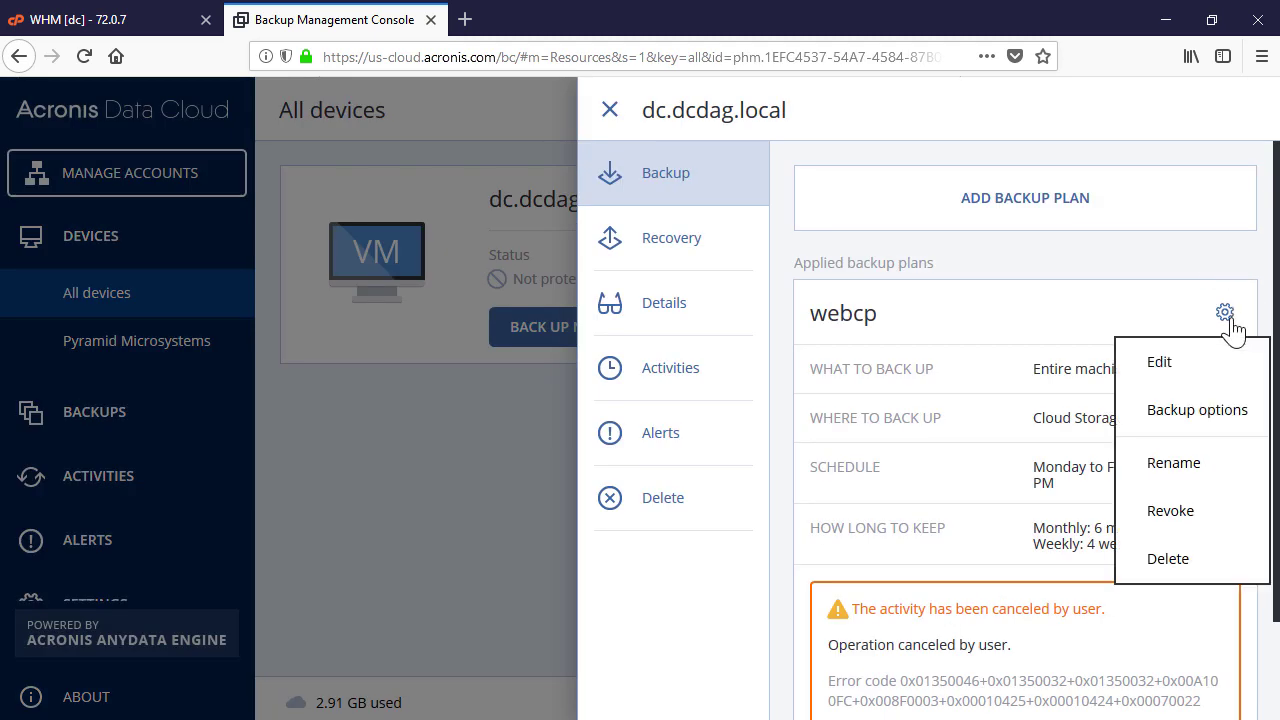
click(1194, 362)
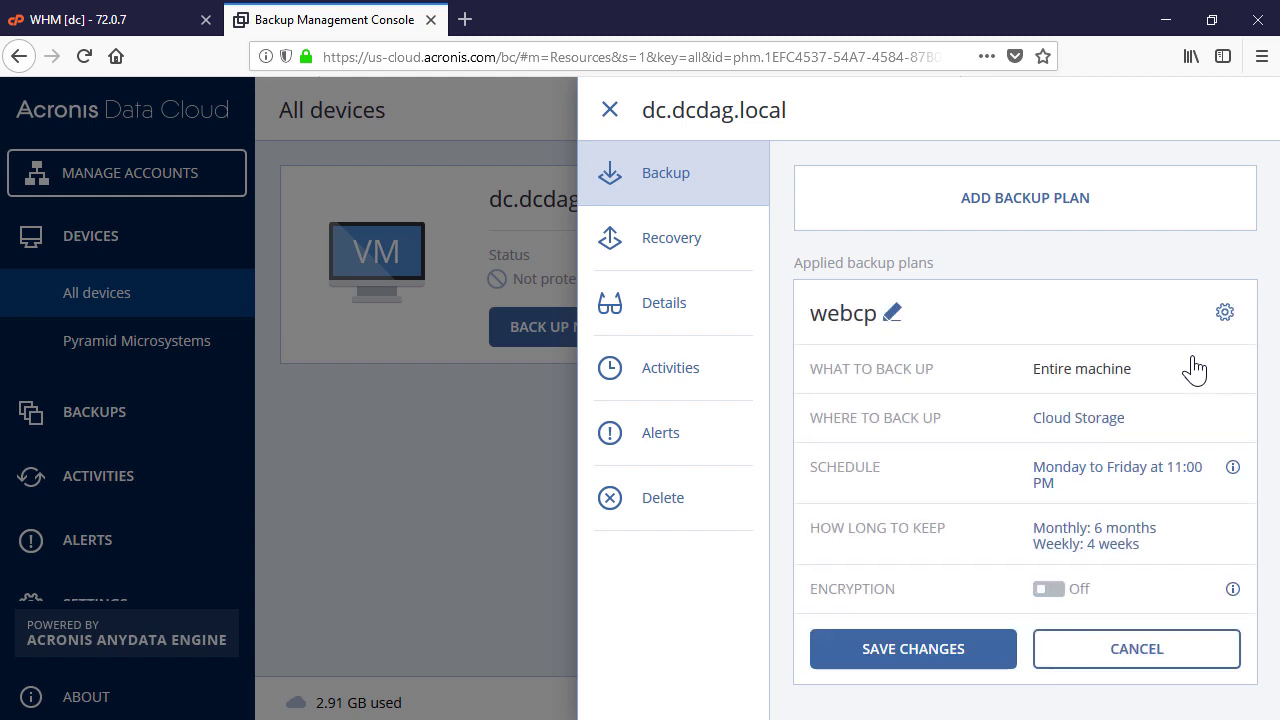
click(1108, 481)
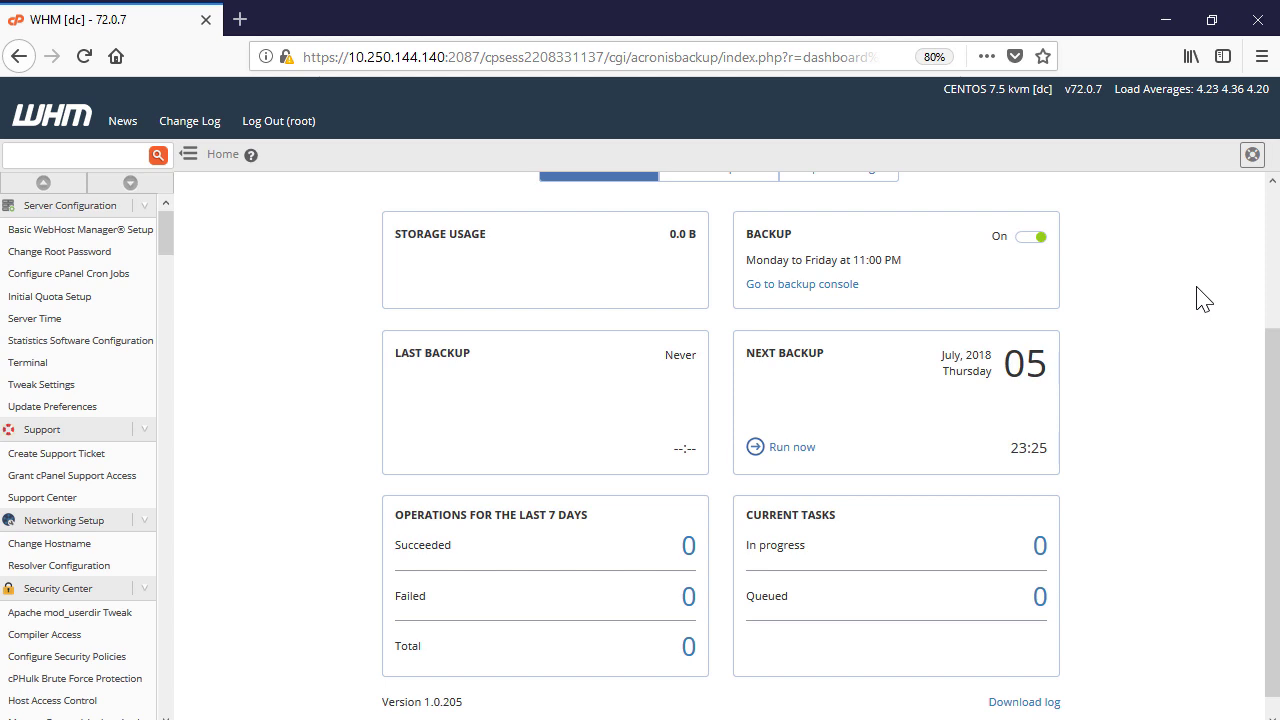
Toggle the Acronis scheduled backup Off and then back On
click(1028, 242)
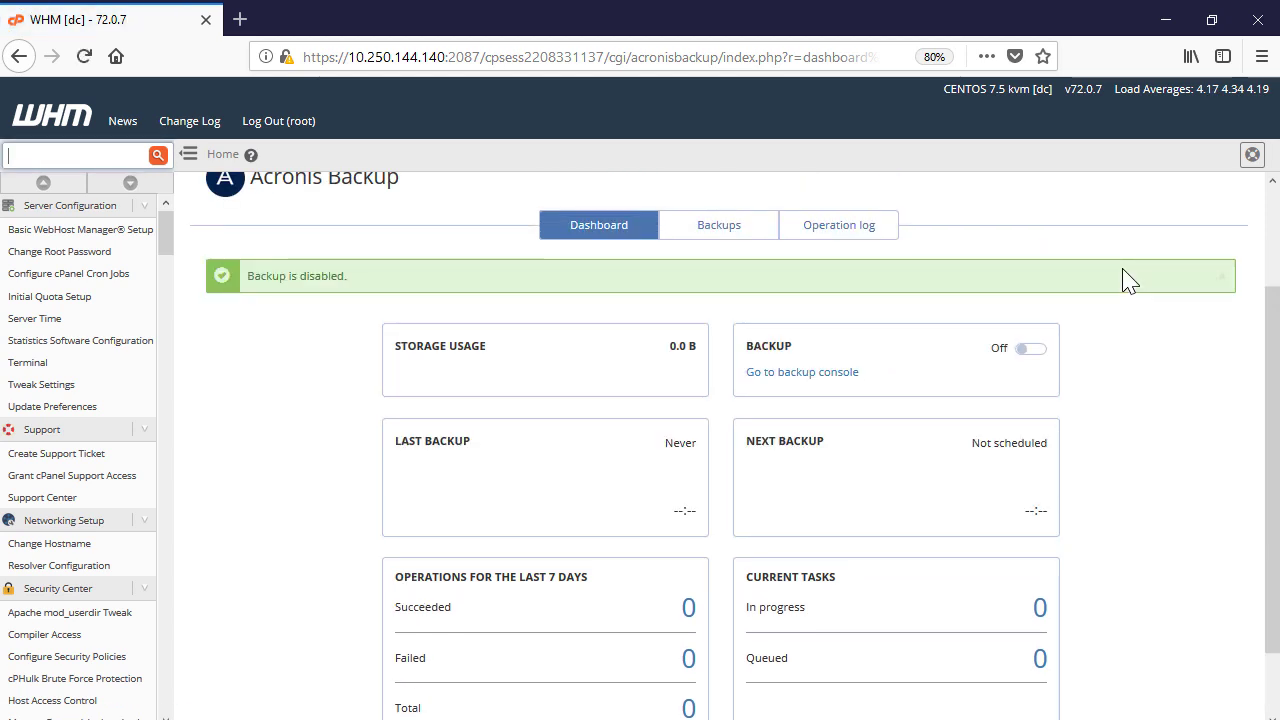
click(1030, 349)
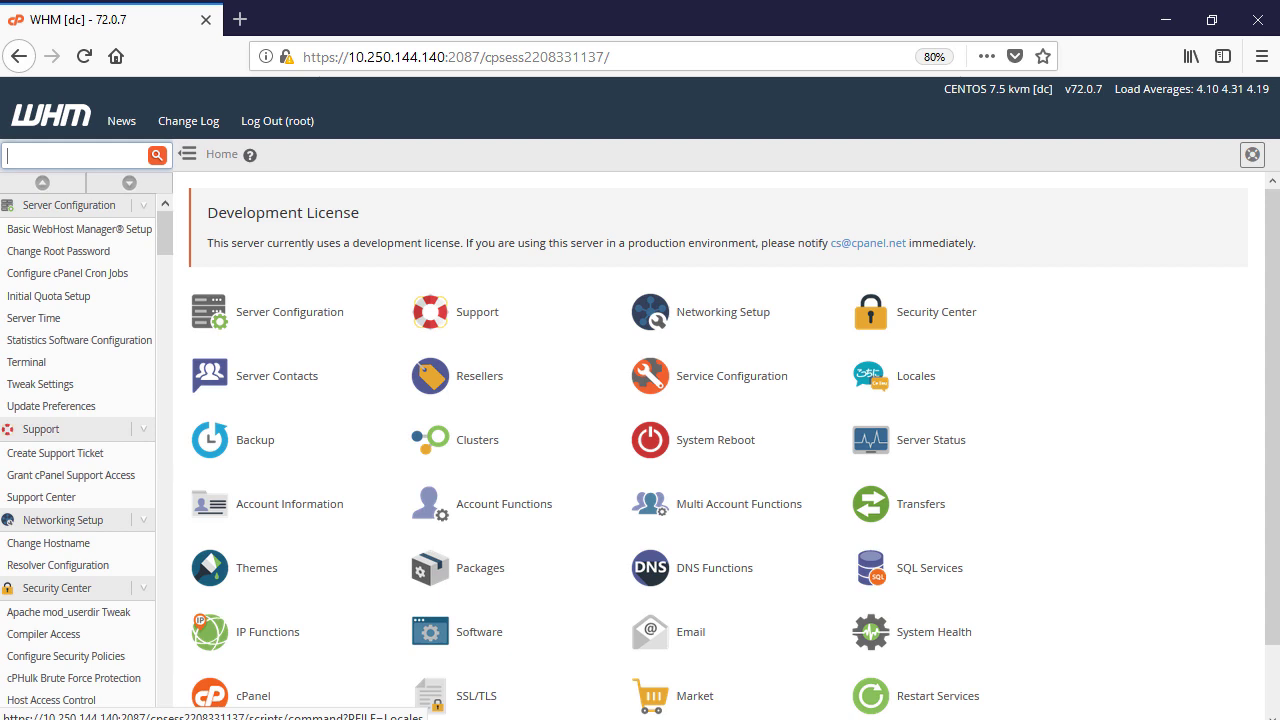
In Packages > Feature Manager, edit the 'default' feature list with Acronis Backup checked and save it
click(442, 565)
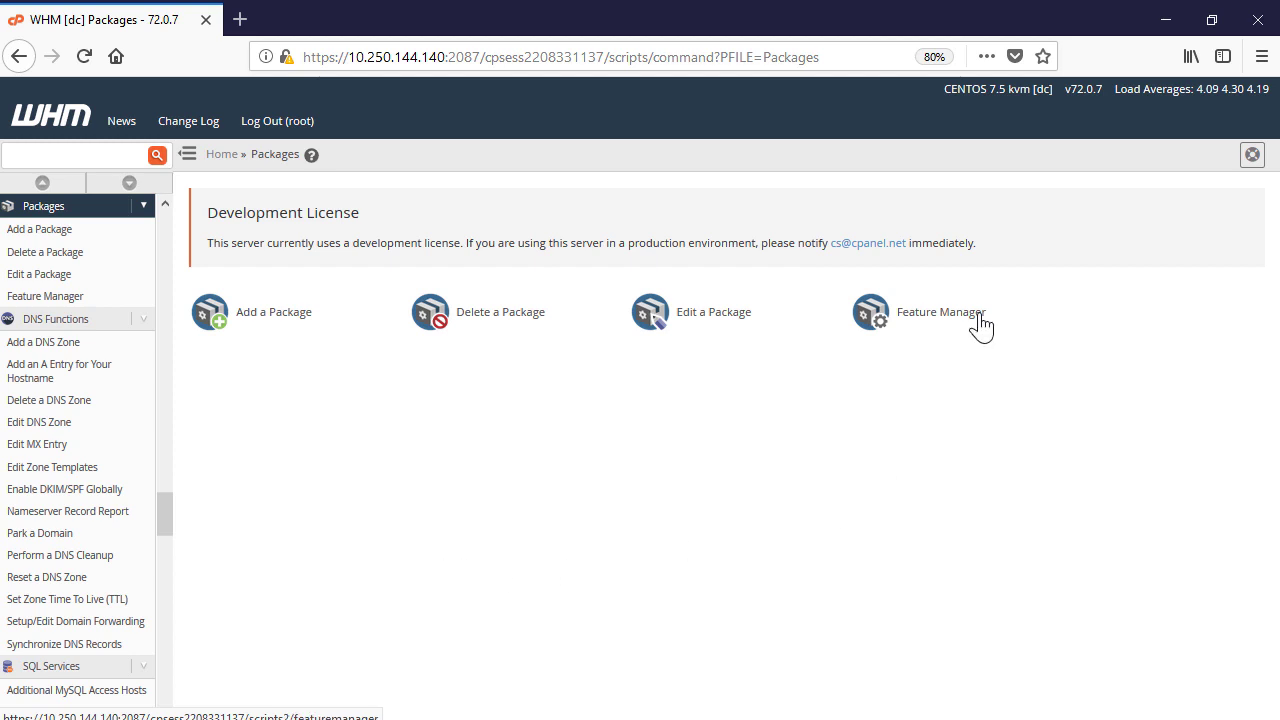
click(978, 320)
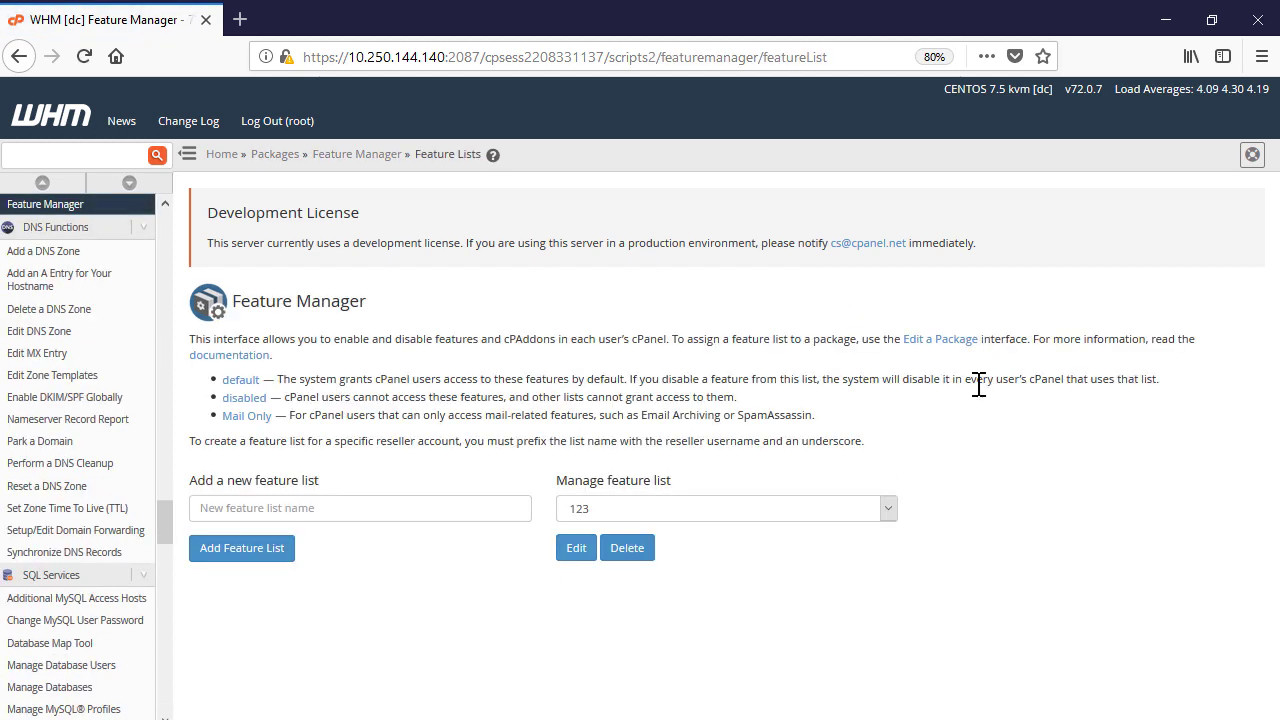
click(888, 509)
click(829, 568)
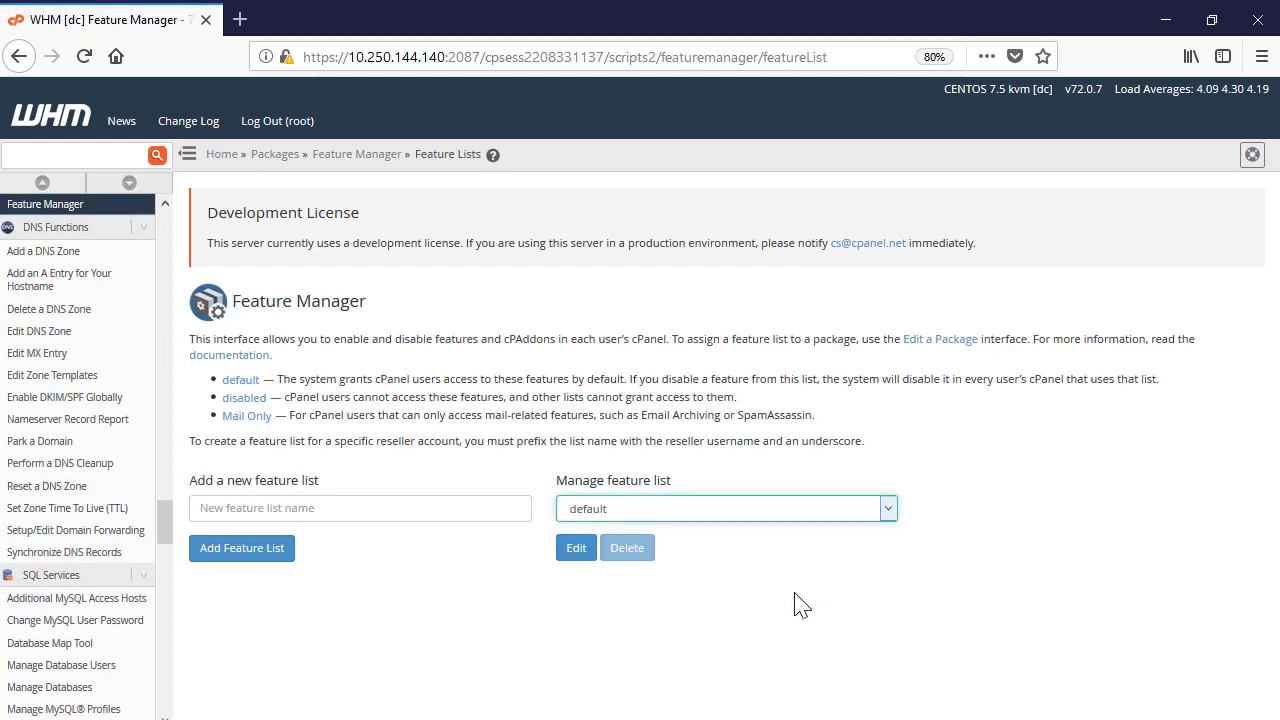
click(576, 548)
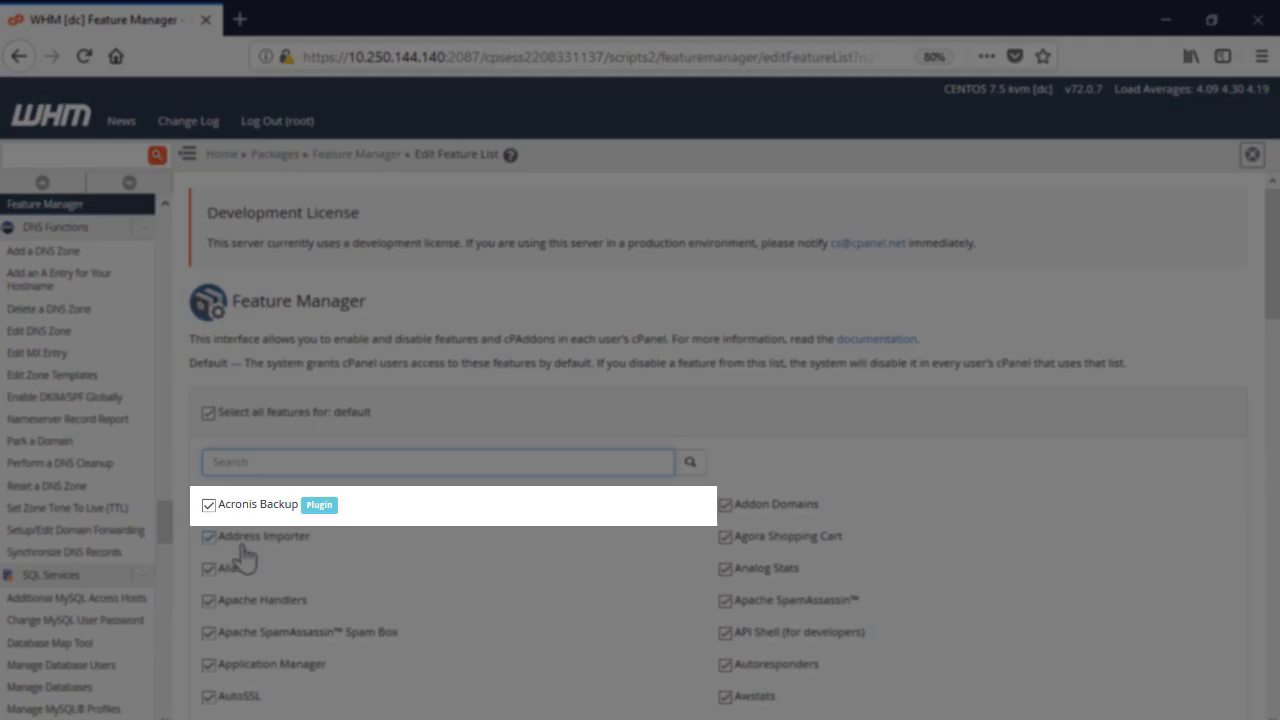
click(209, 507)
scroll(908, 482, down, 10)
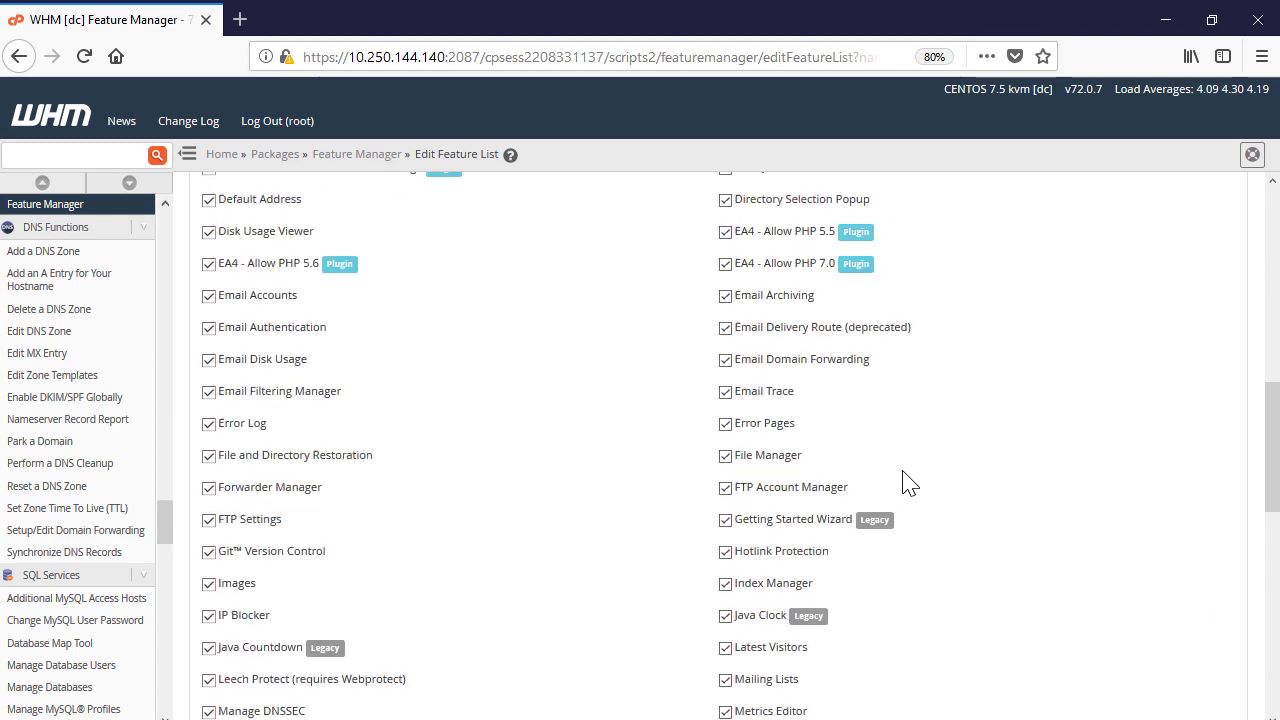
scroll(908, 482, down, 3)
click(212, 700)
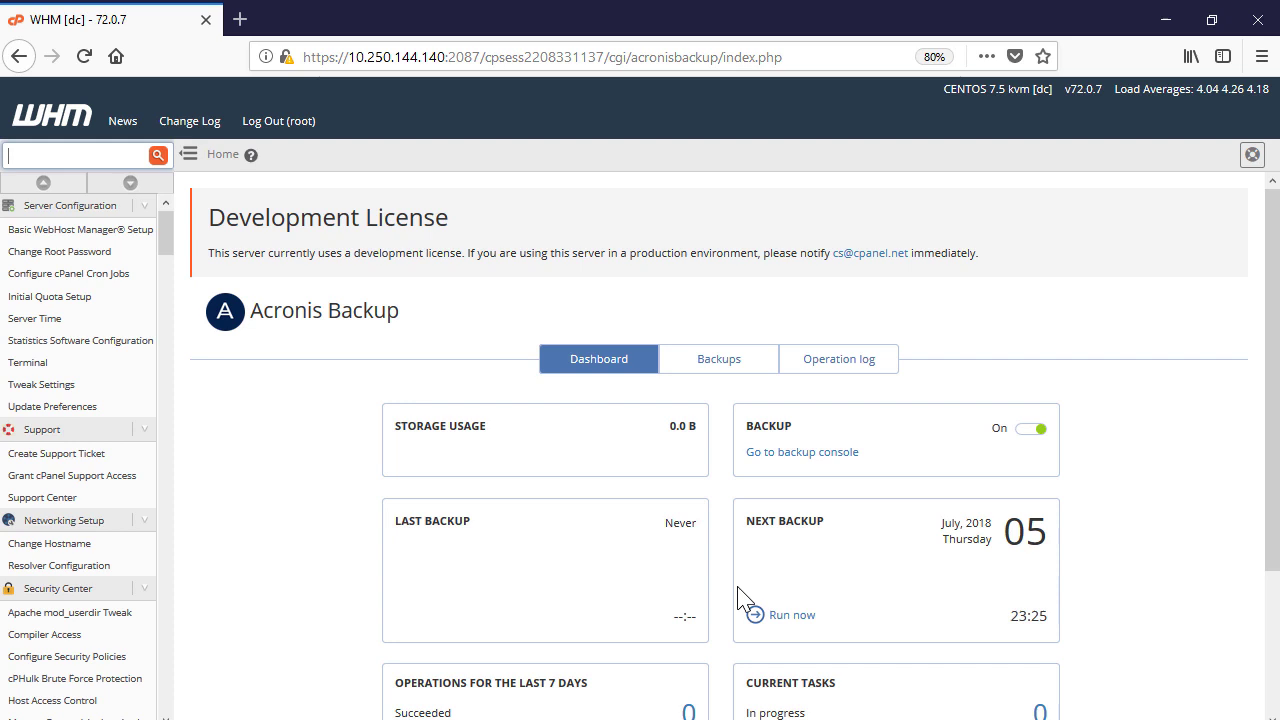
Run an Acronis backup now and wait for Last Backup to show Succeeded
click(755, 614)
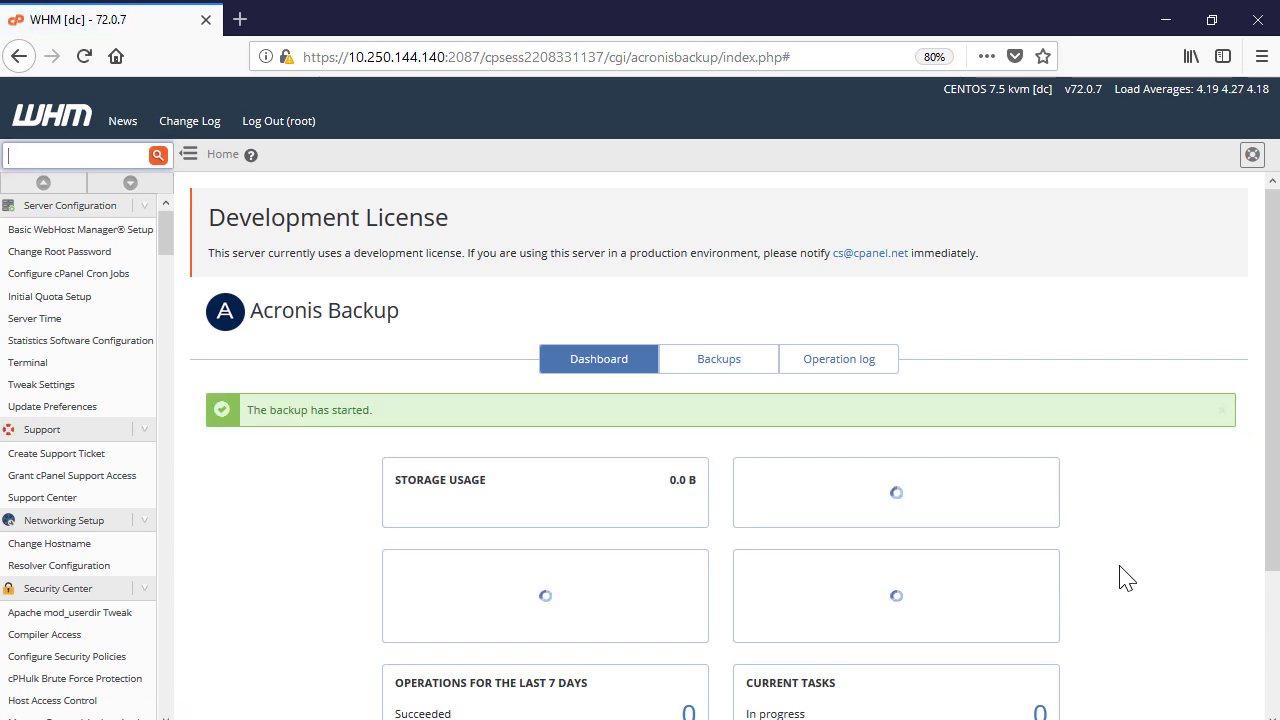
scroll(1125, 578, down, 2)
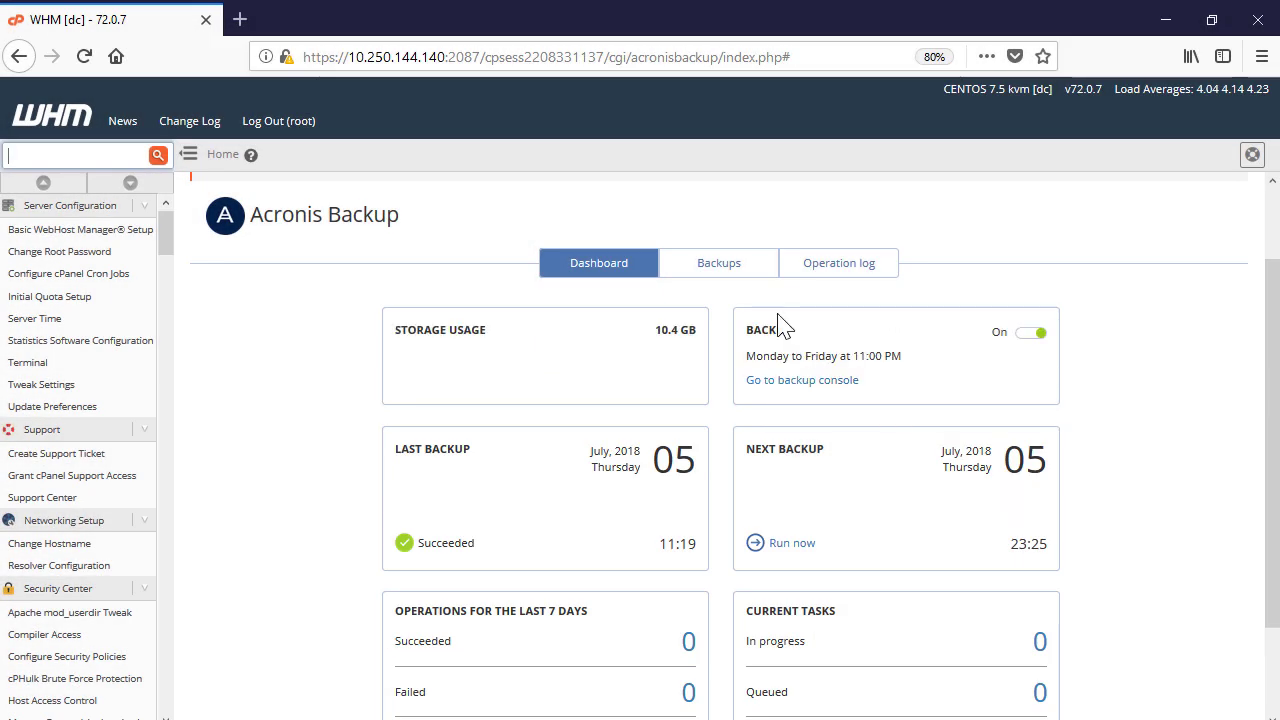
Open the Backups list and select the 05 Jul 2018 09:59 recovery point
click(735, 268)
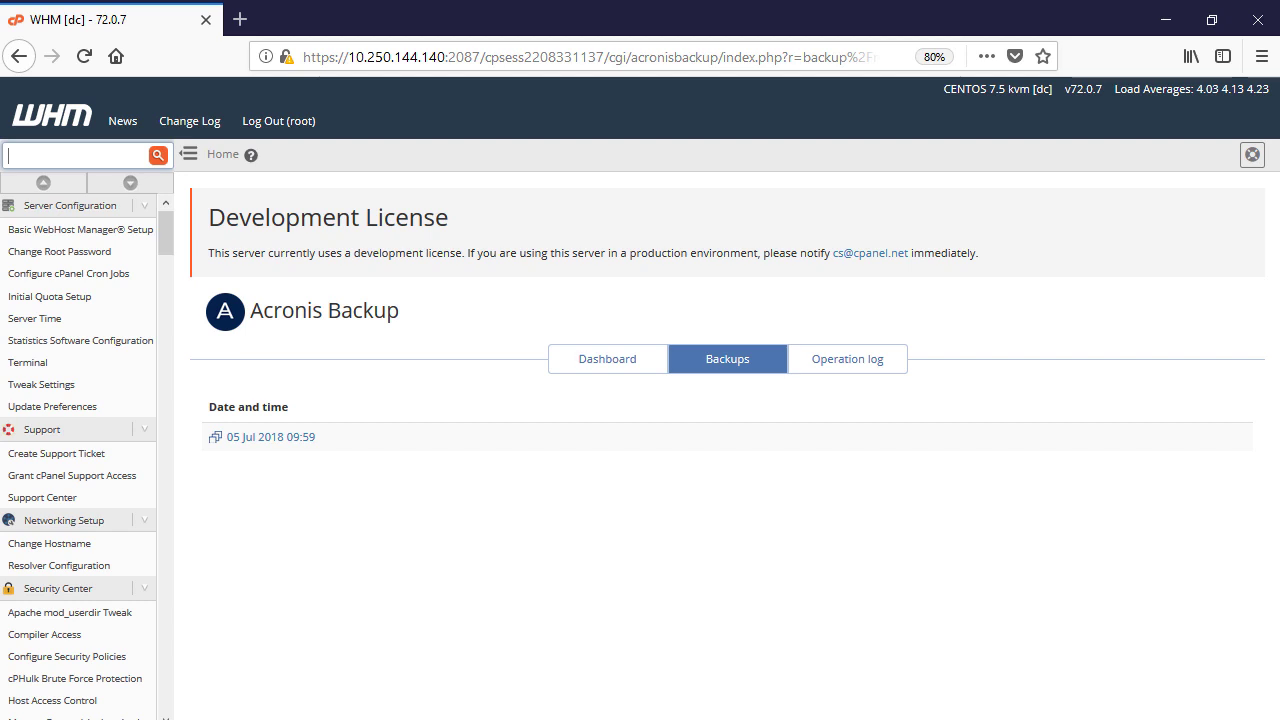
click(310, 441)
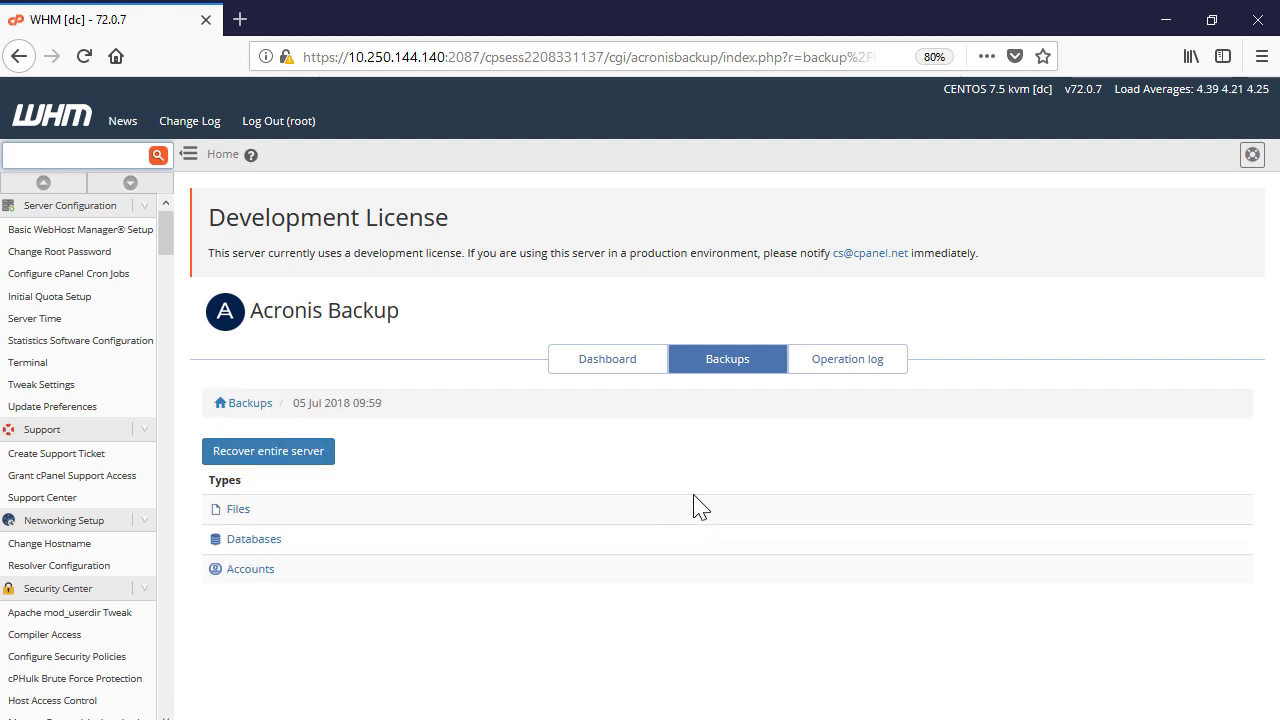
Start whole-server recovery from the 05 Jul 2018 09:59 backup and confirm it
click(300, 455)
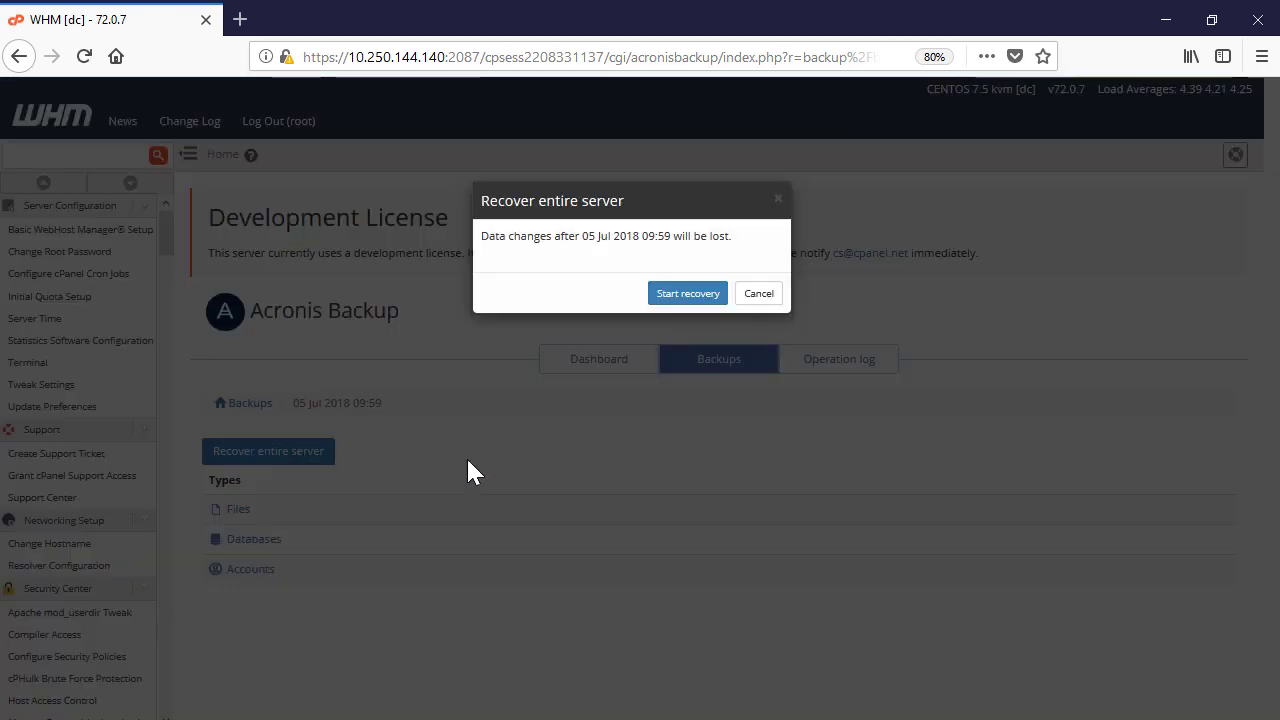
click(700, 296)
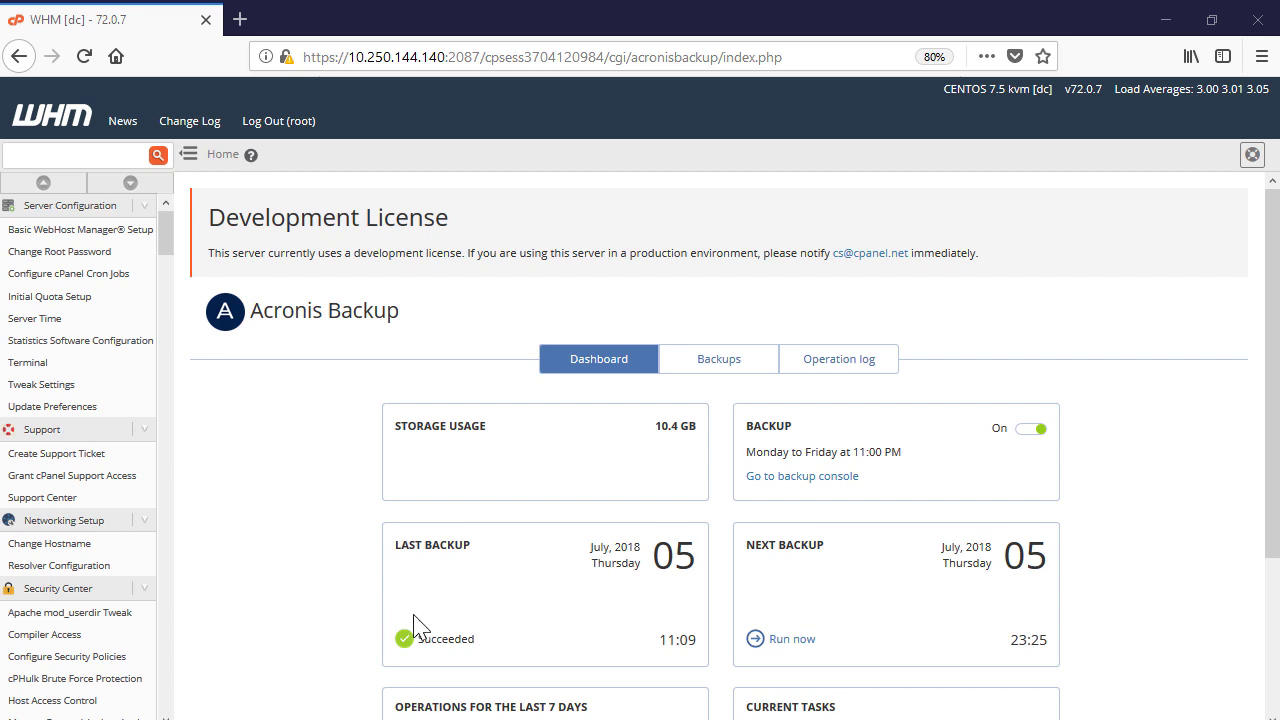
In the 05 Jul 2018 09:59 backup's Accounts list, send the first account to recovery
click(727, 362)
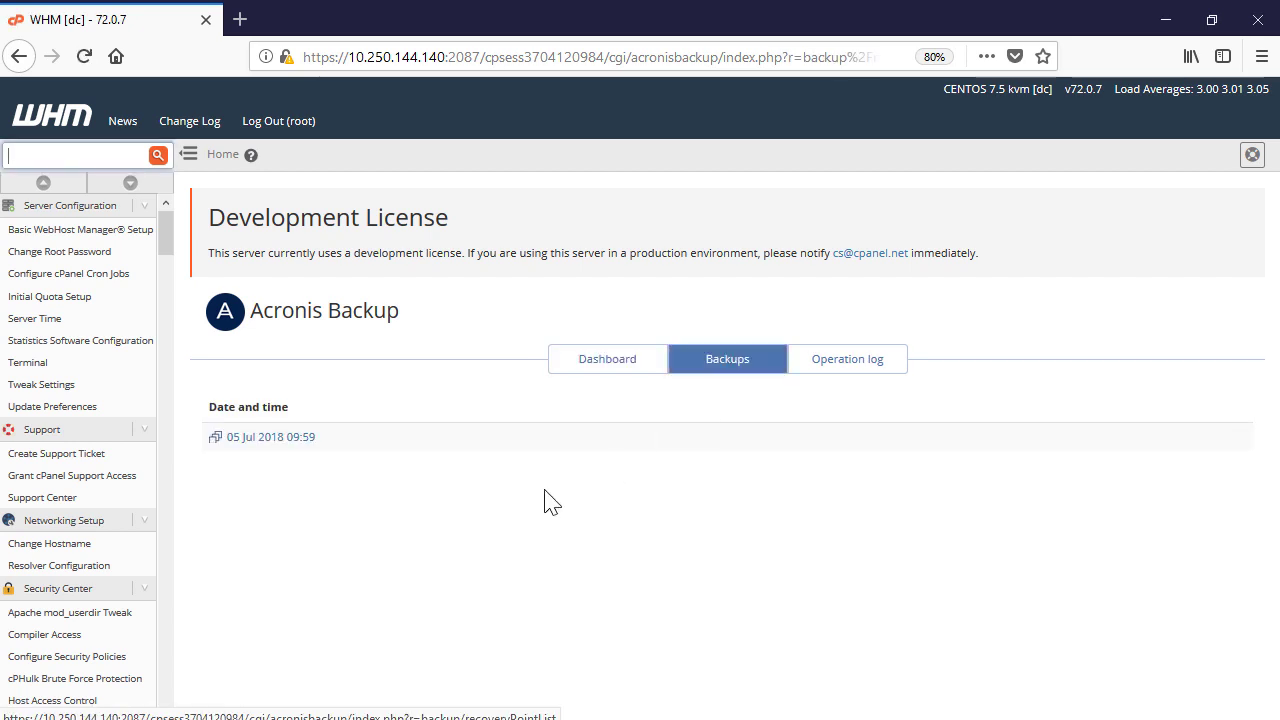
click(293, 440)
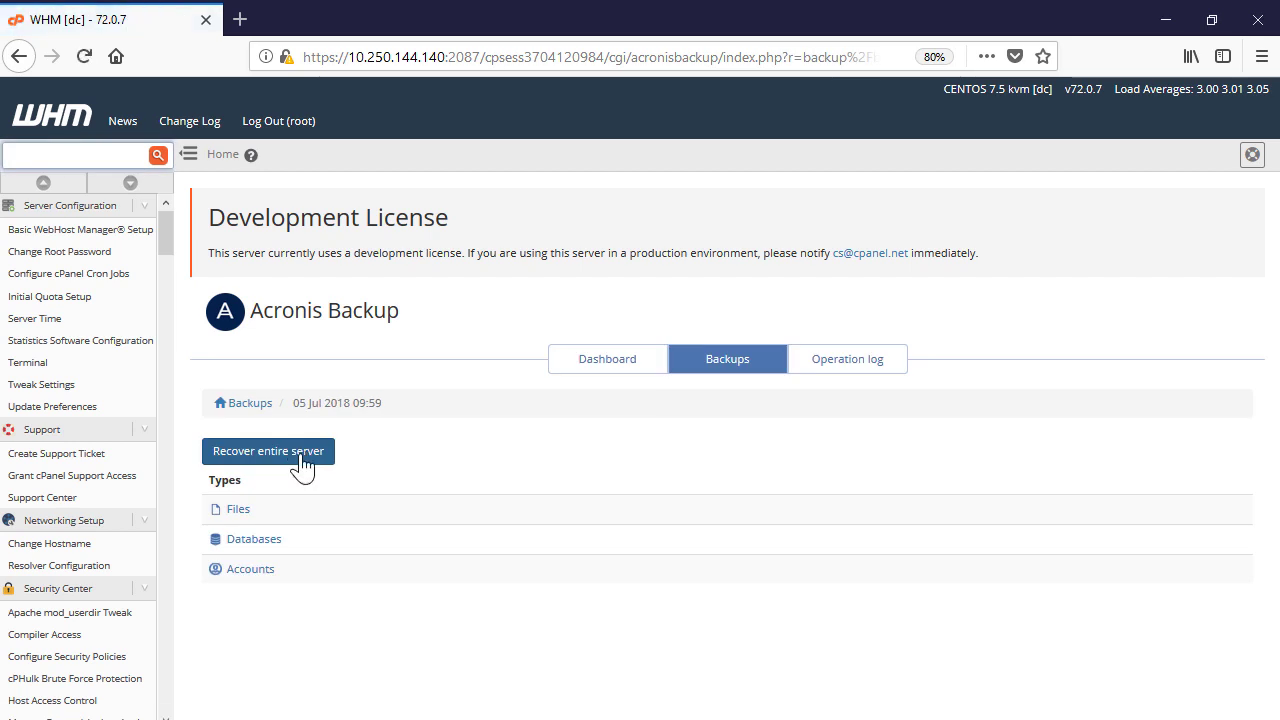
click(268, 571)
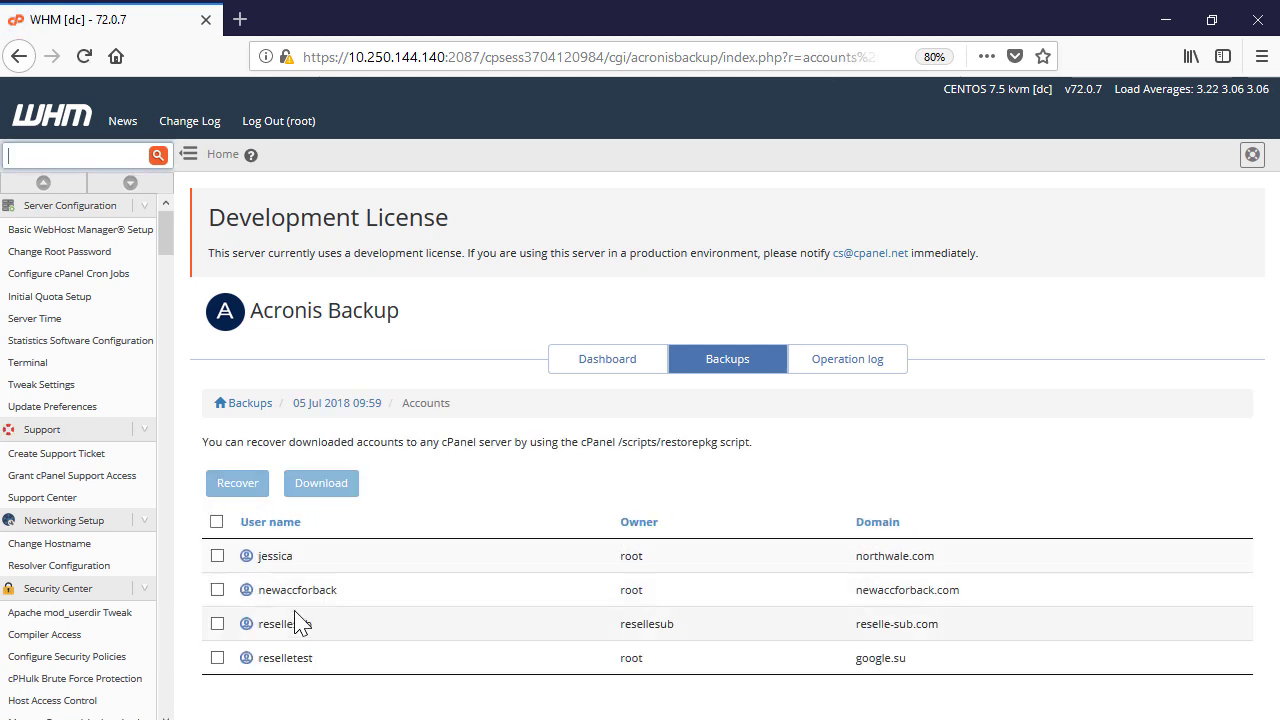
click(217, 556)
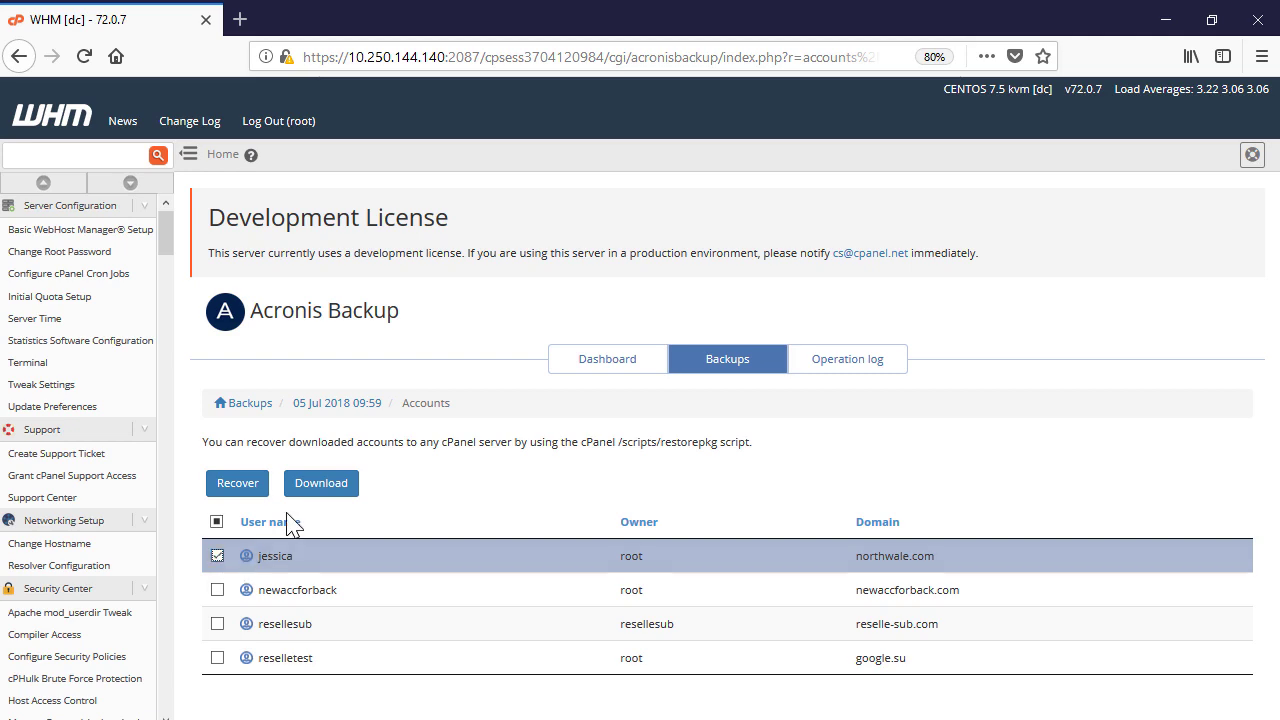
click(257, 488)
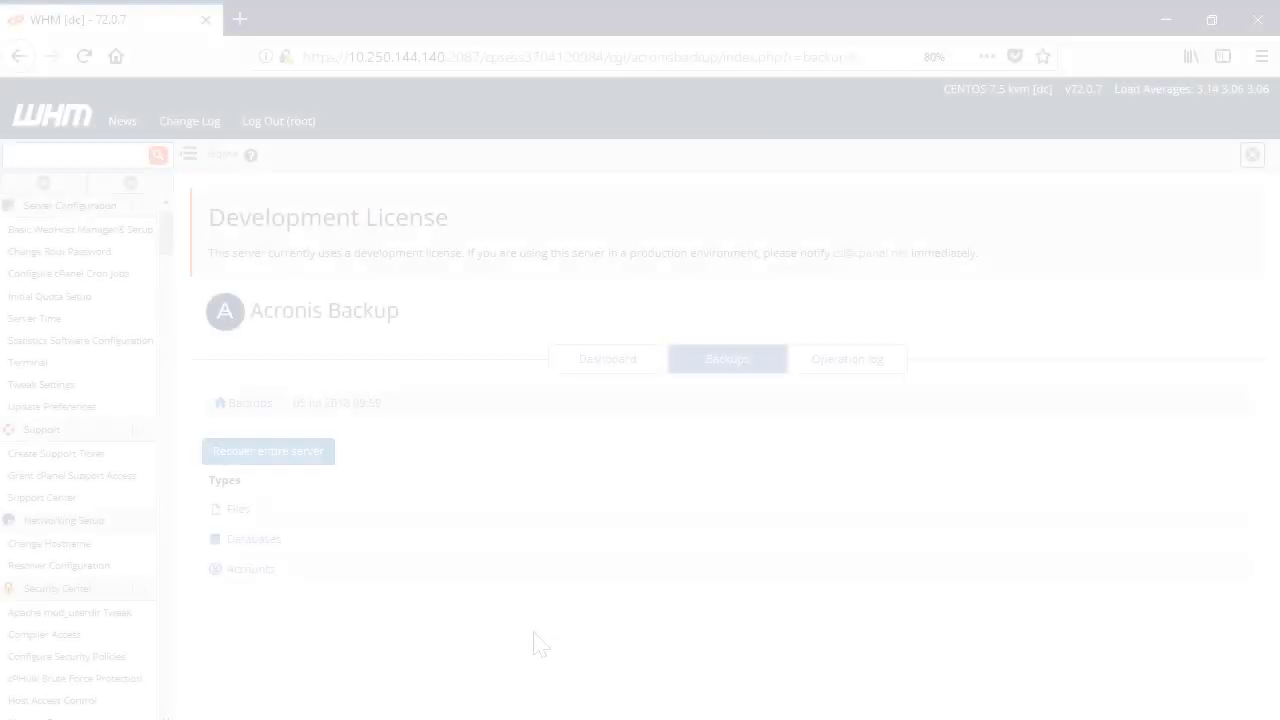
Recover System.map-3.10.0-693.11.1.el7.x86_64 from Volume 0, deleting files created after the backup
click(240, 511)
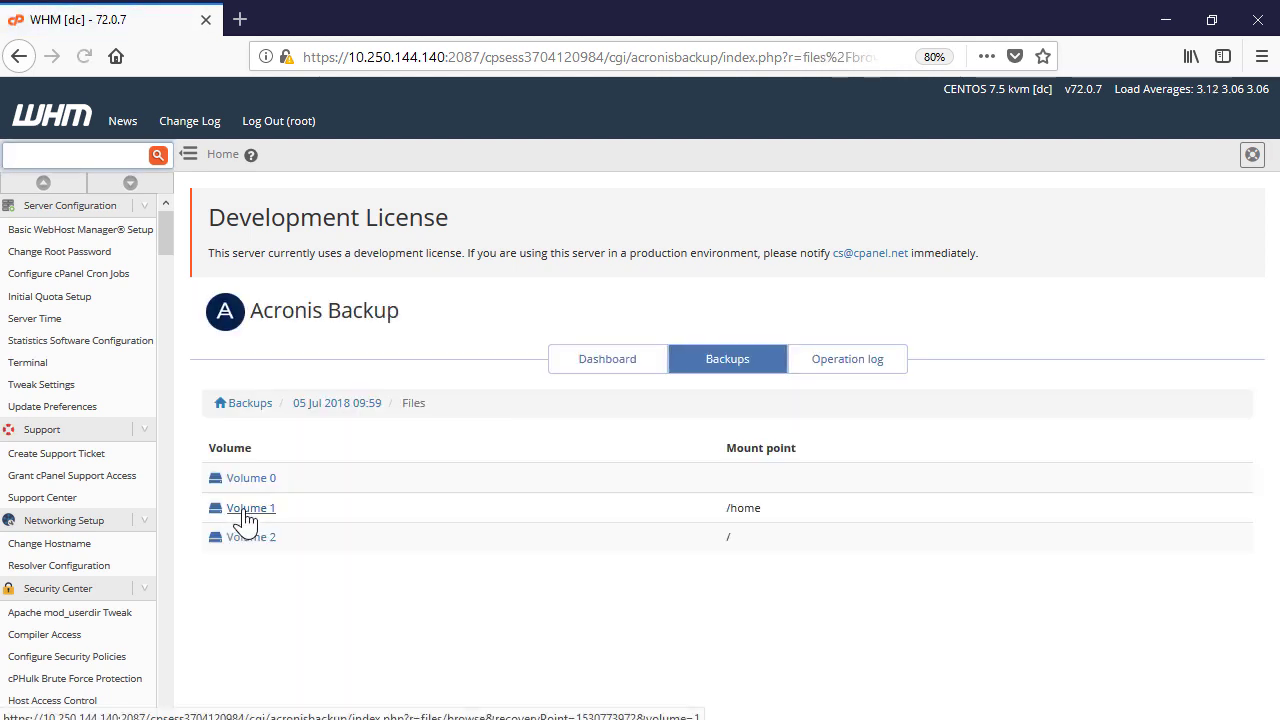
click(251, 480)
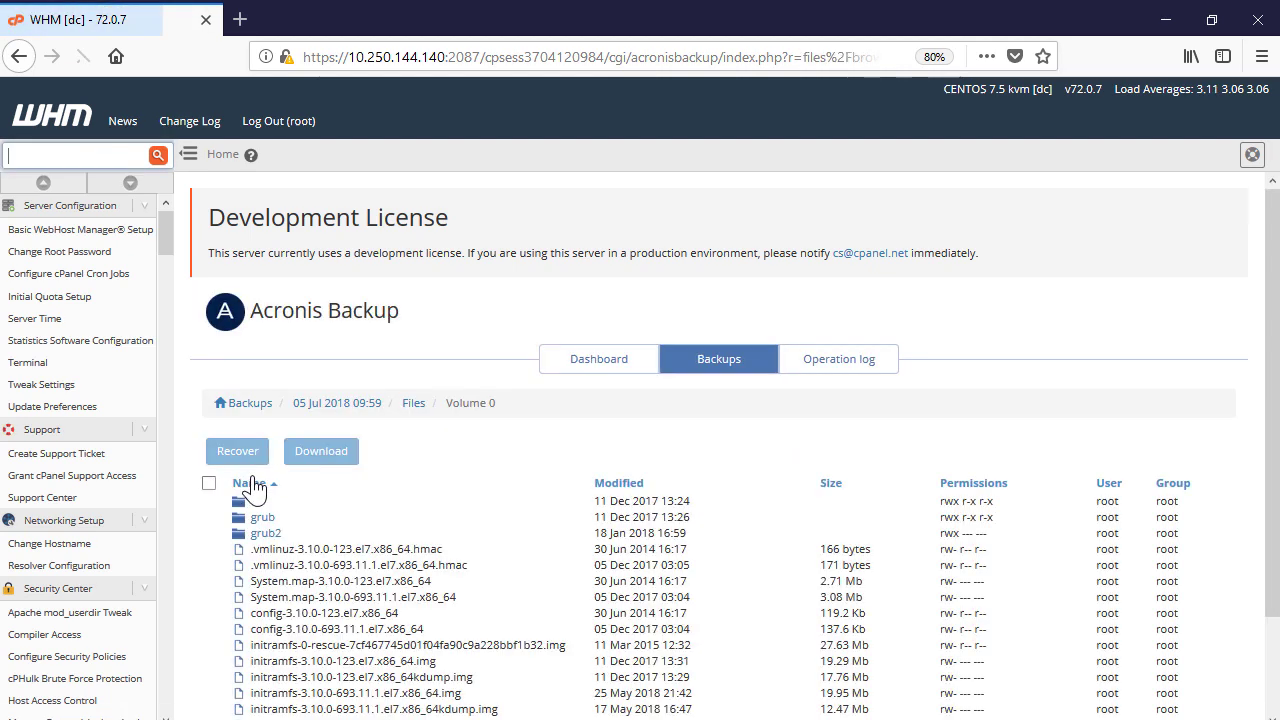
scroll(560, 490, down, 1)
scroll(560, 490, down, 2)
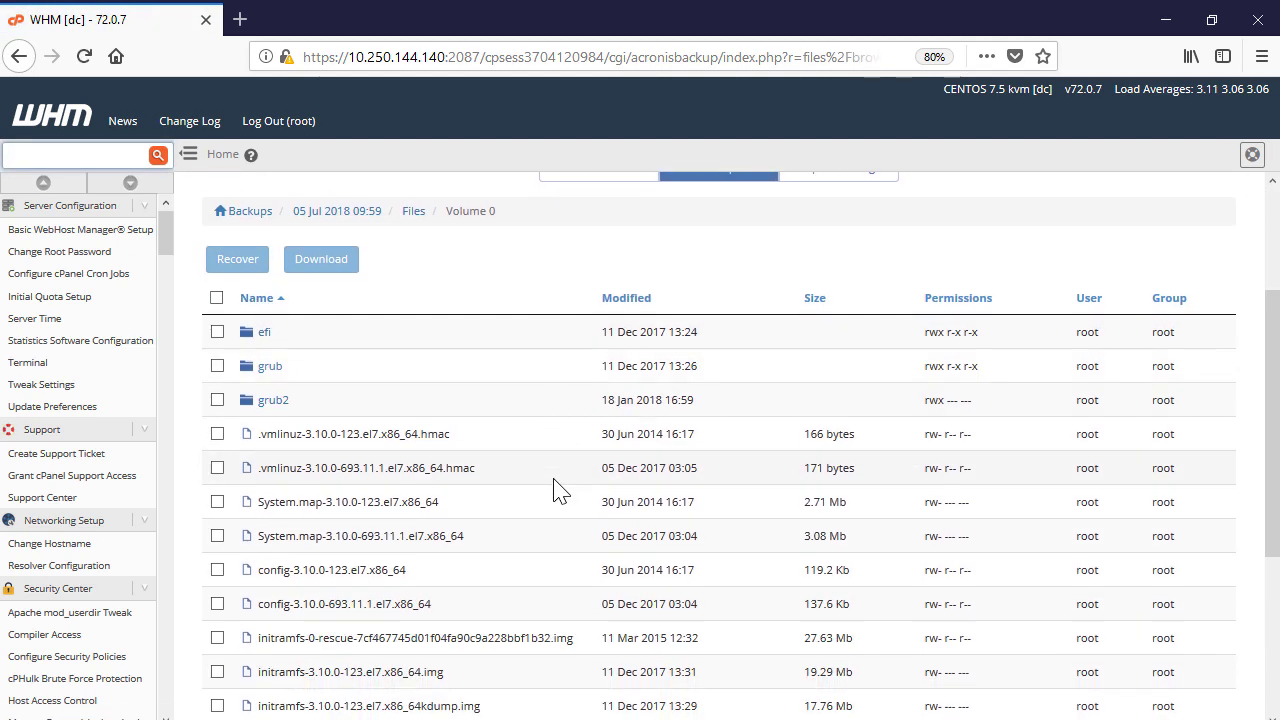
click(217, 536)
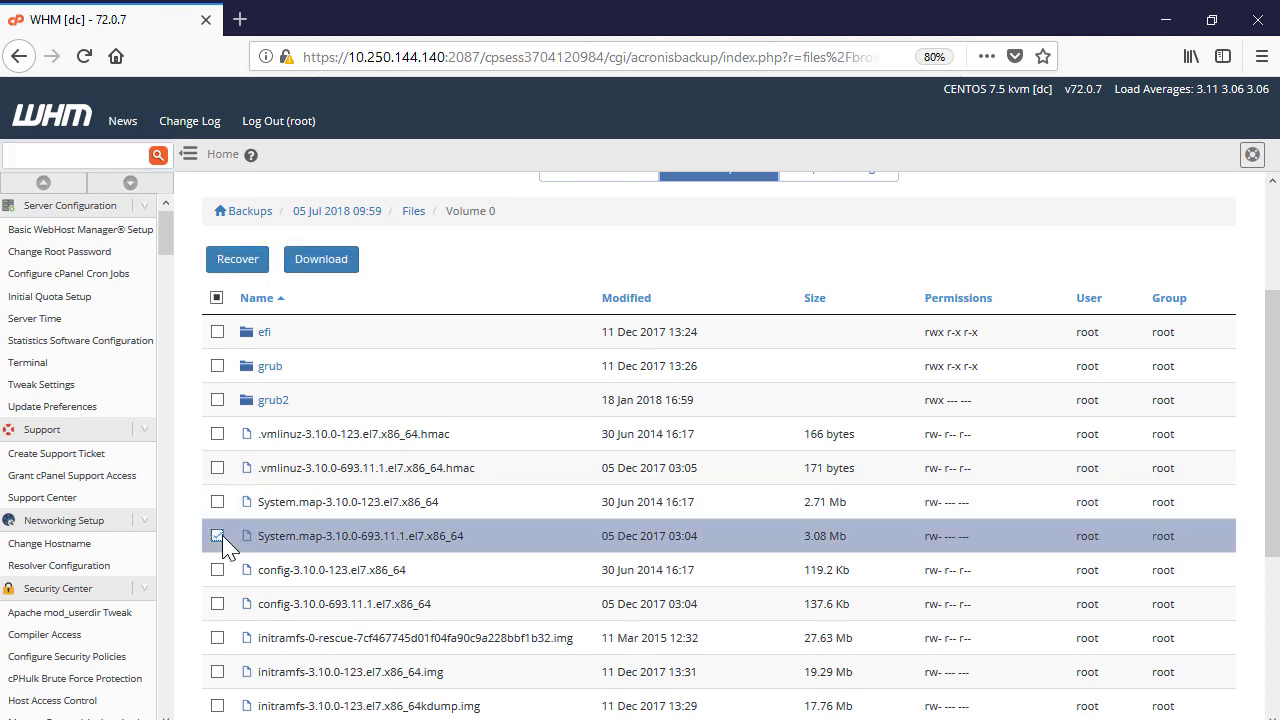
click(256, 262)
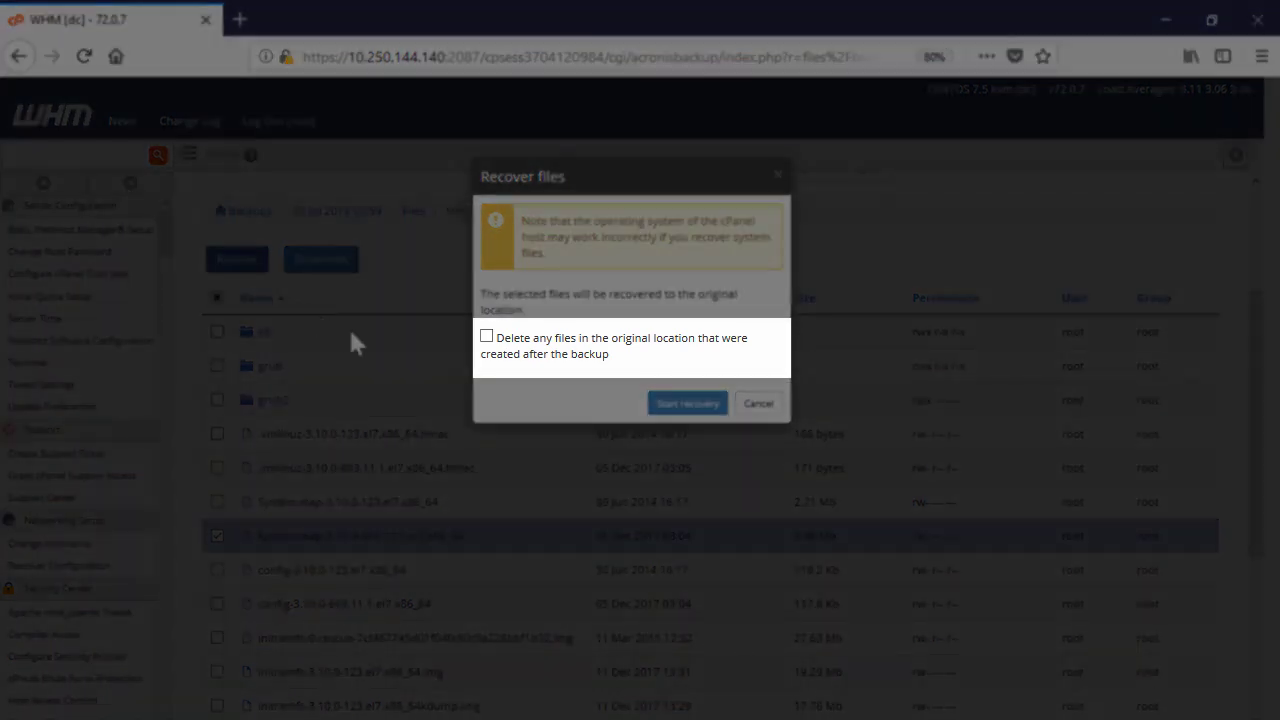
click(486, 337)
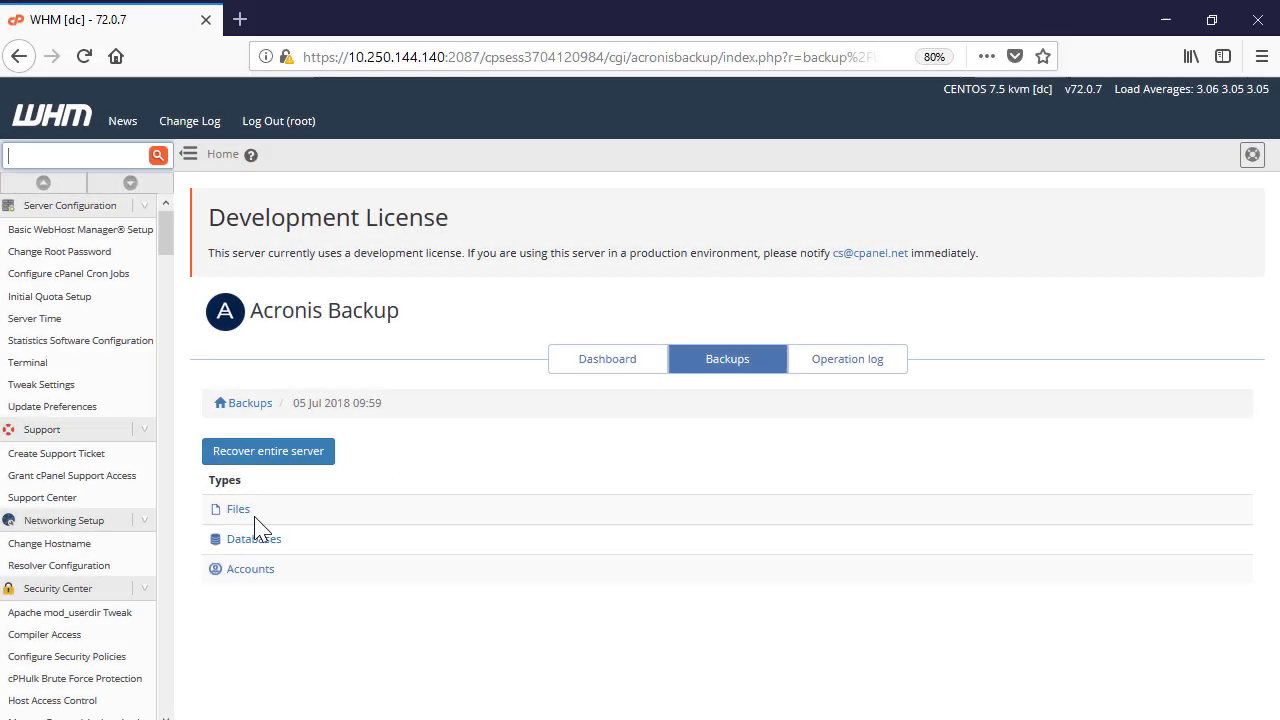
Tick the jessica account in the backup's Accounts list and start its recovery
click(238, 572)
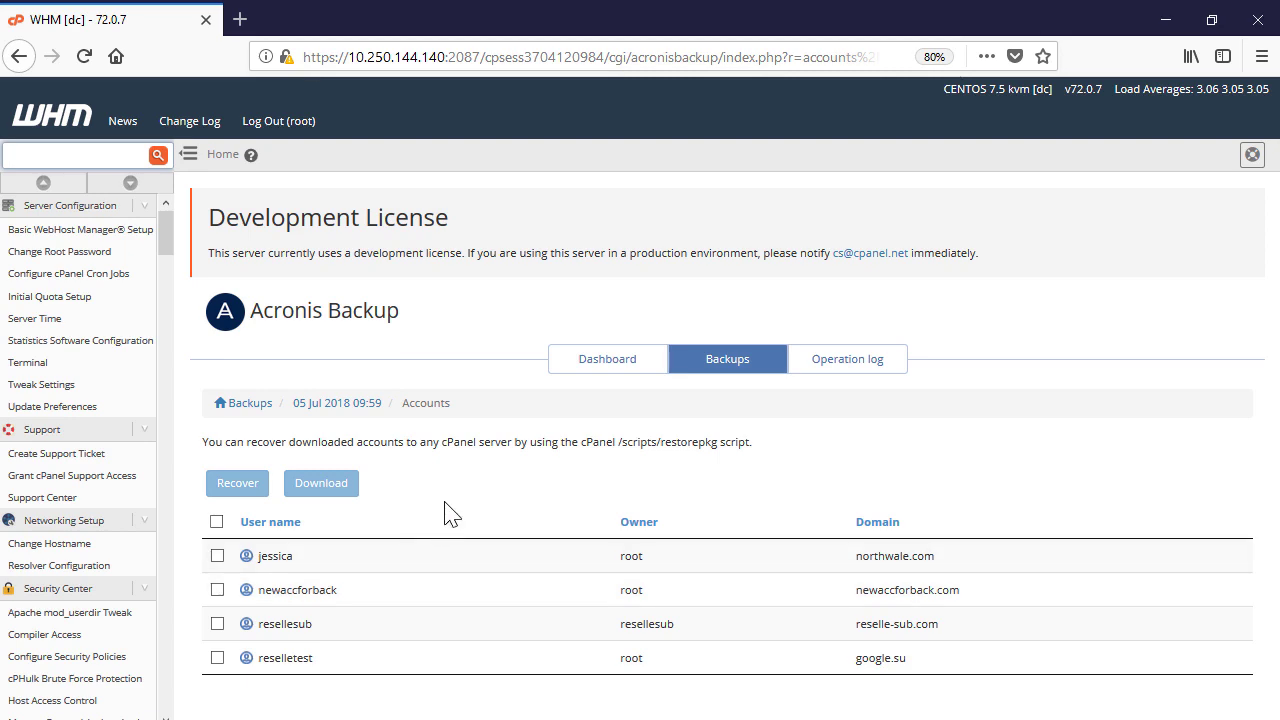
click(217, 556)
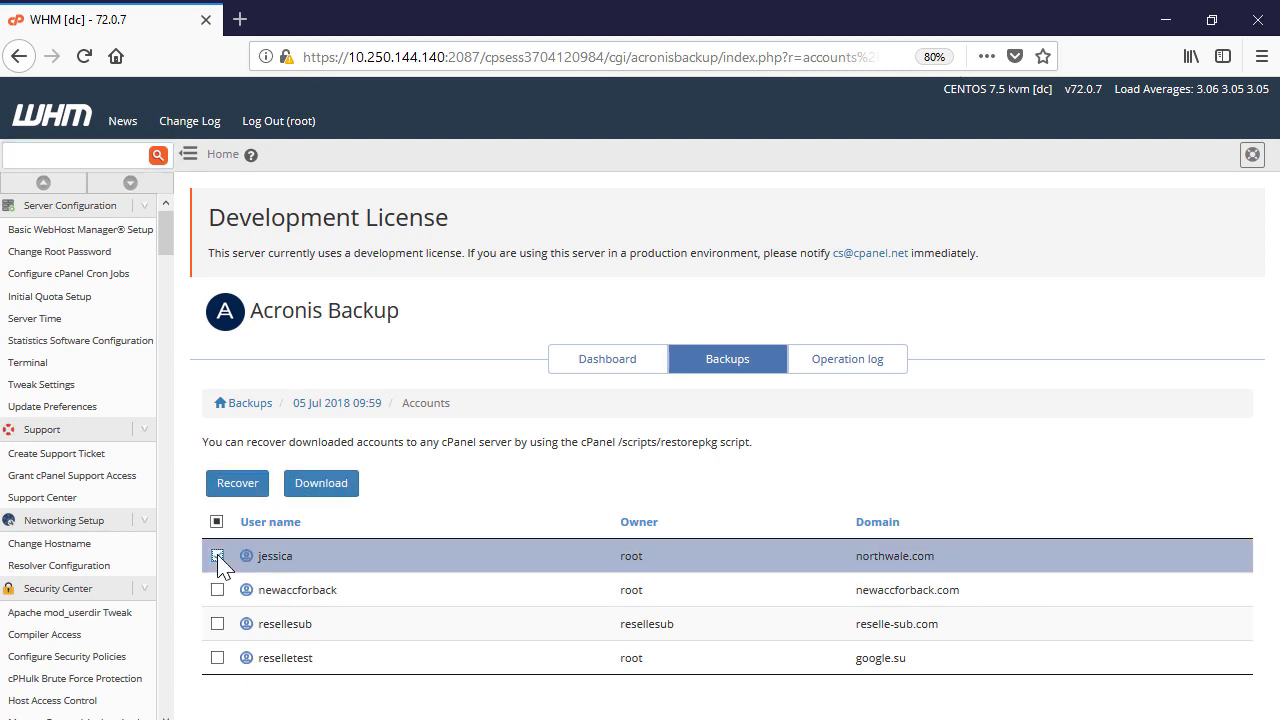
click(250, 486)
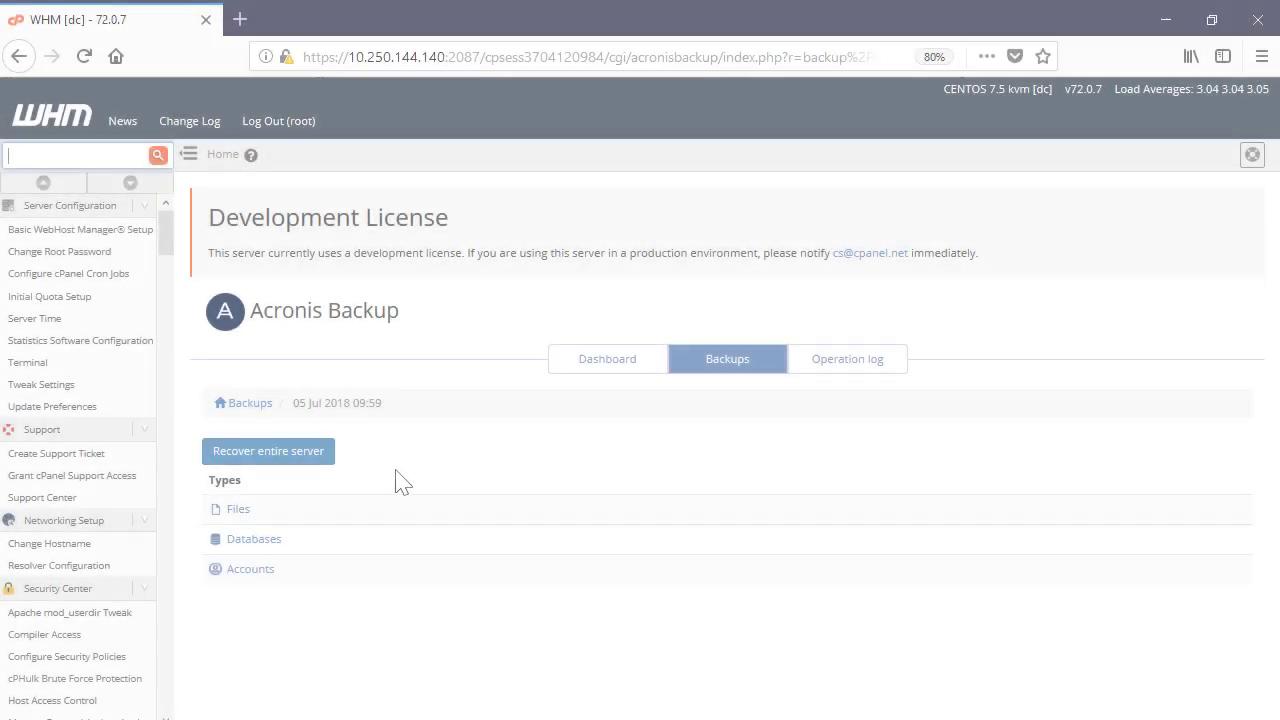
Recover the correctdb1 database to its original location and list the backup's four accounts
click(222, 540)
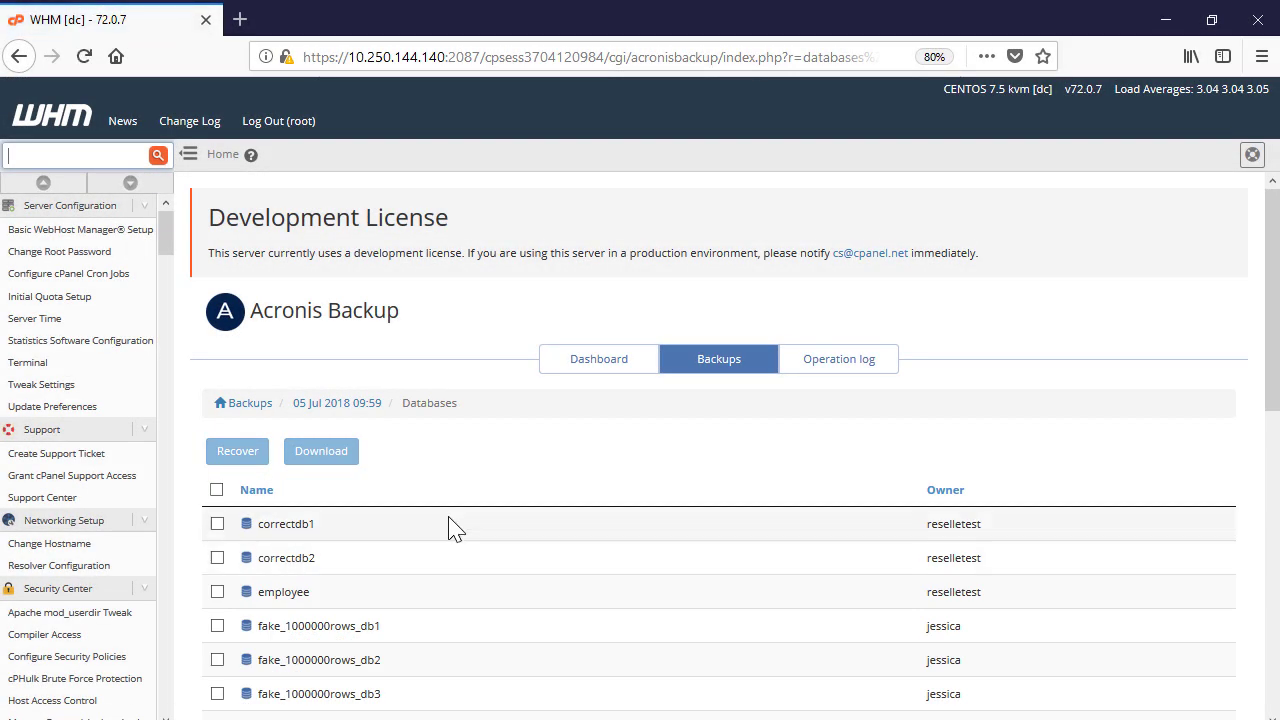
click(218, 524)
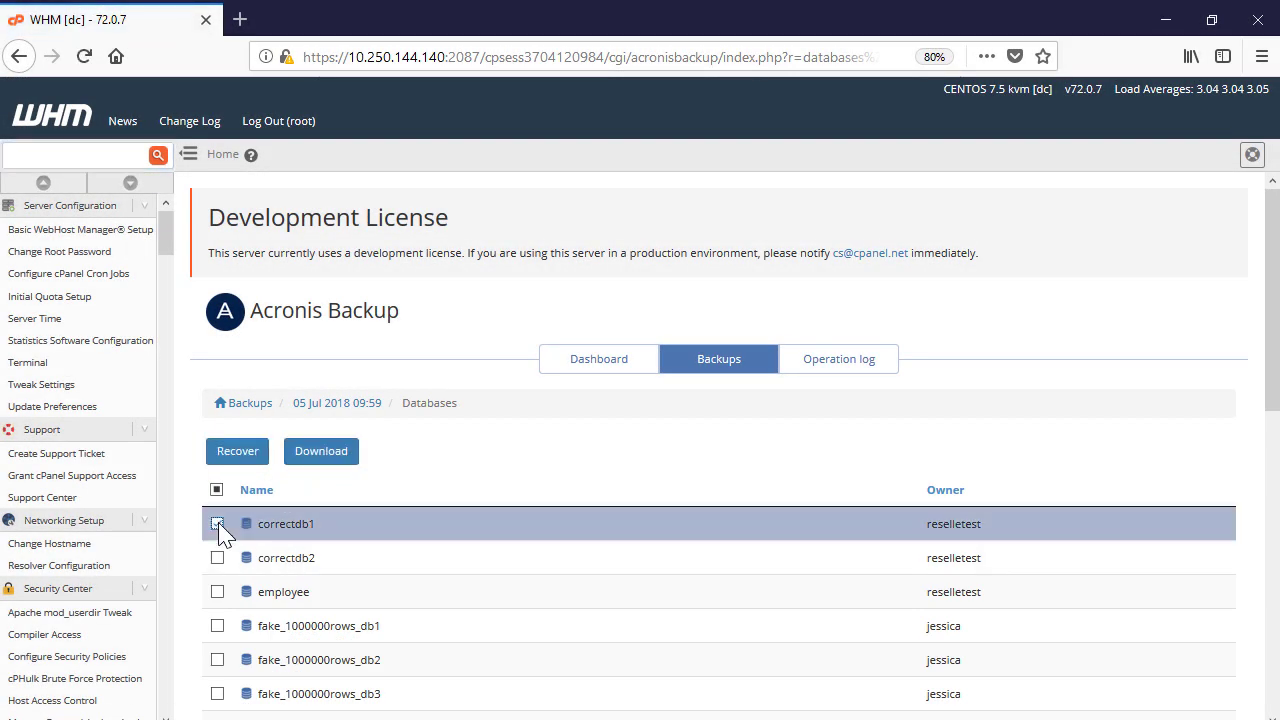
click(258, 458)
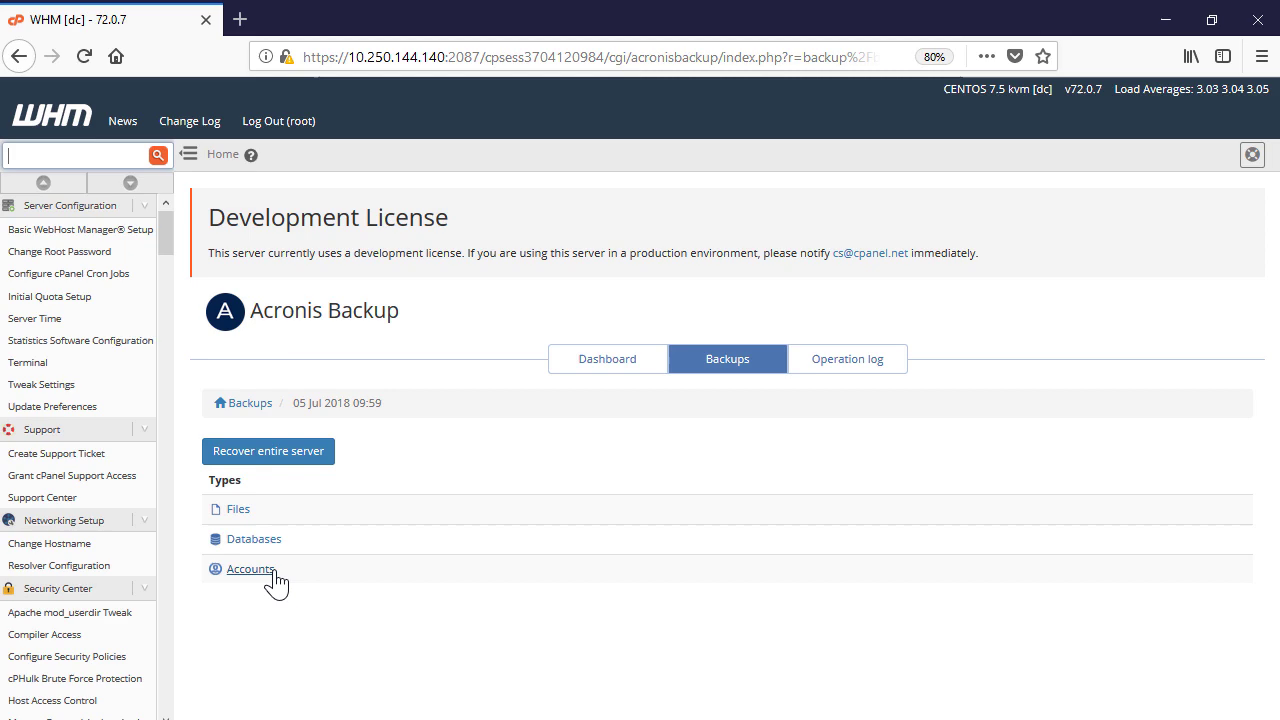
click(236, 568)
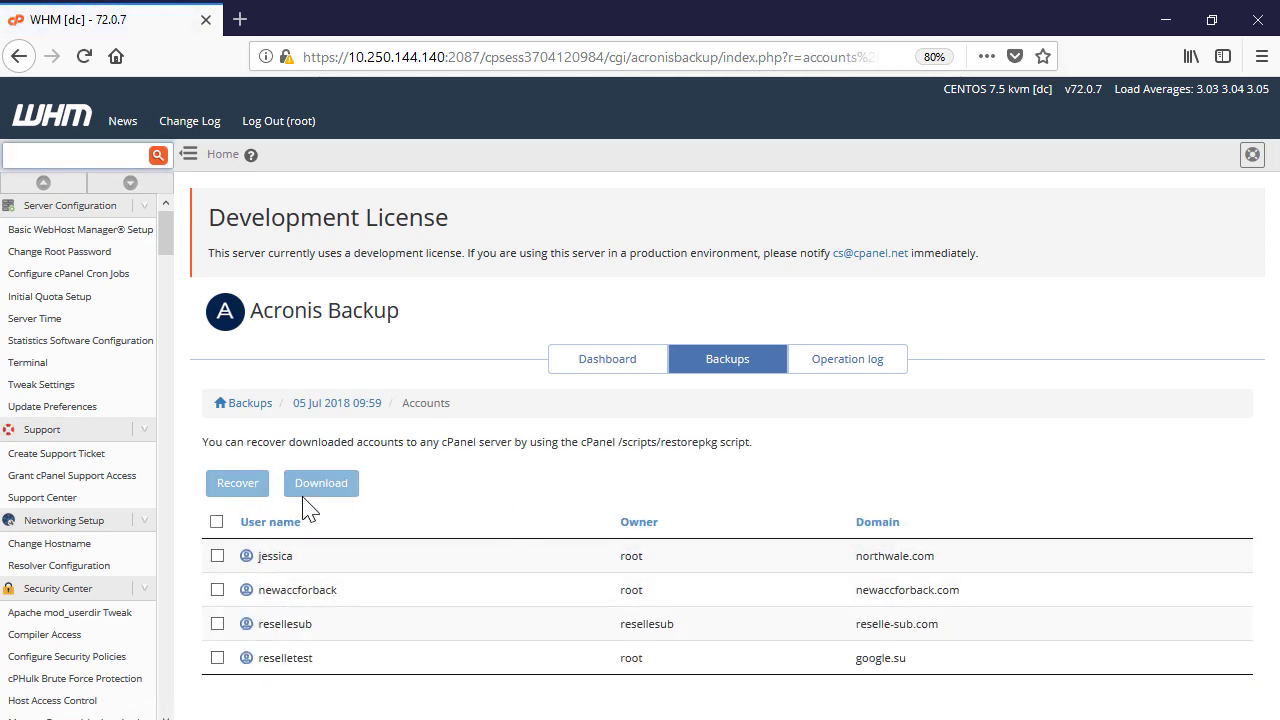
Tick jessica and download that account from the 05 Jul 2018 backup
click(218, 557)
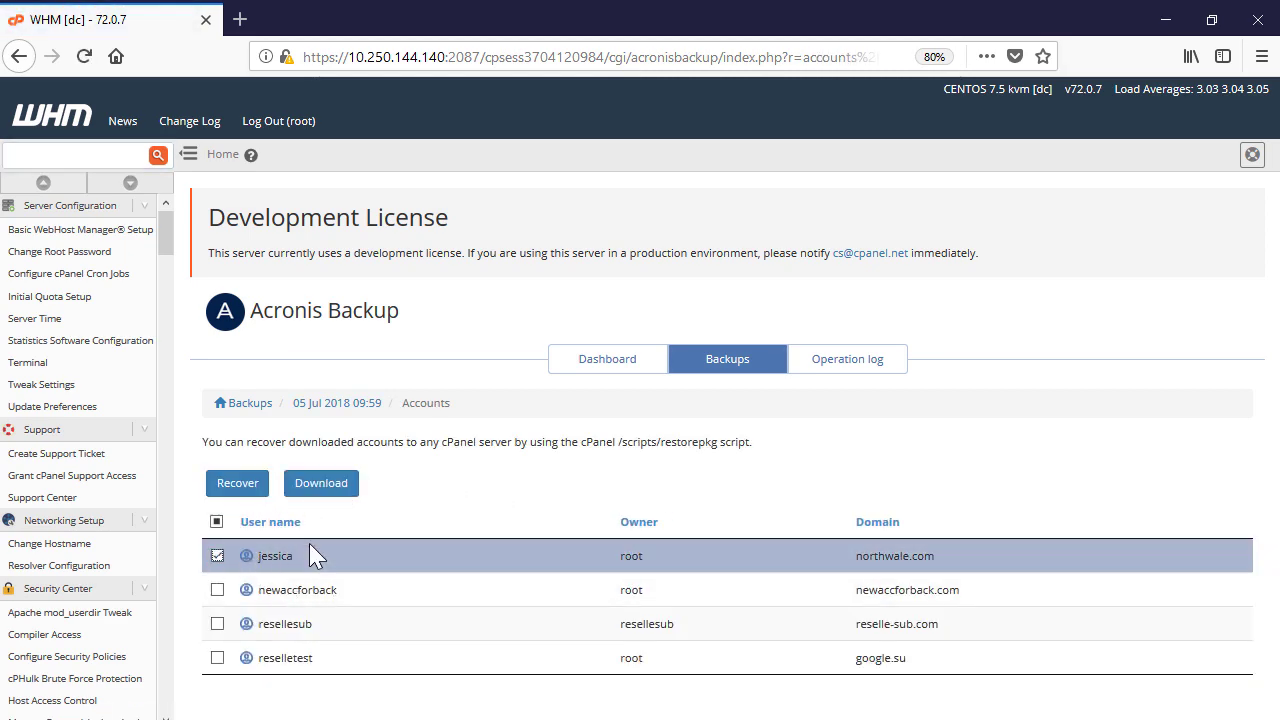
click(321, 484)
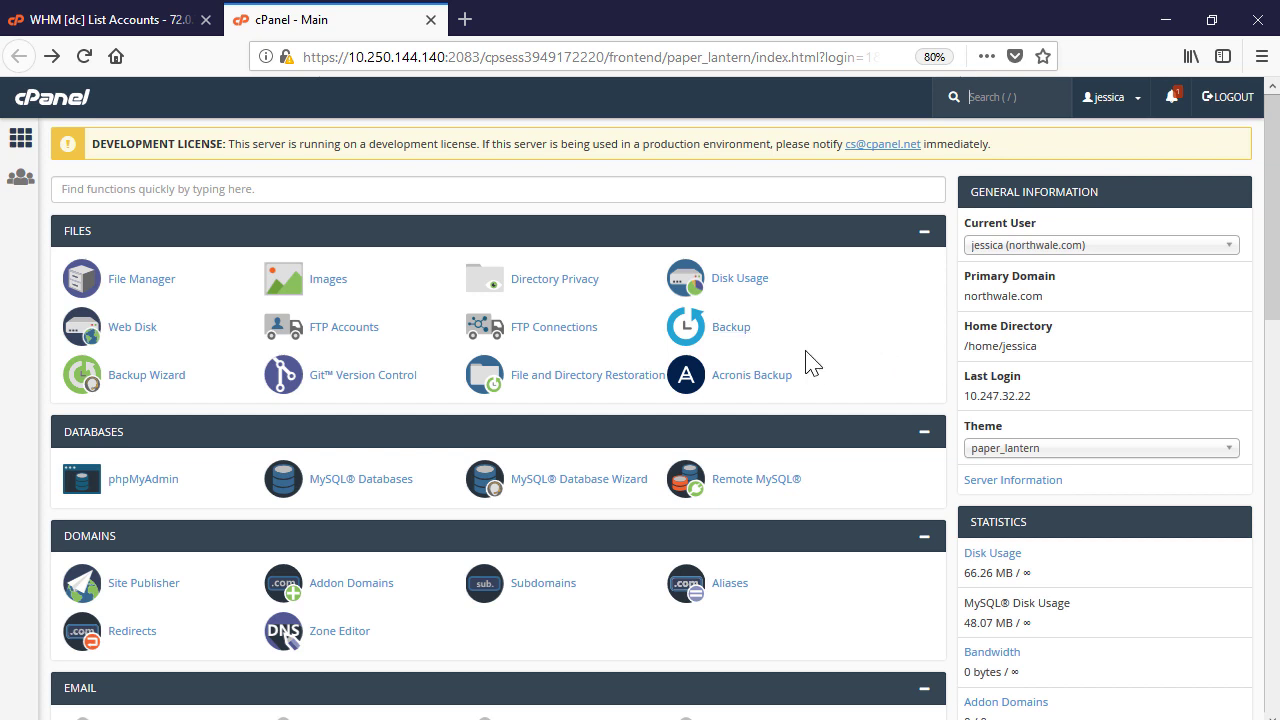
In cPanel's Acronis Backup, recover etc/filter from the 05 Jul 2018 09:59 backup's files
click(766, 382)
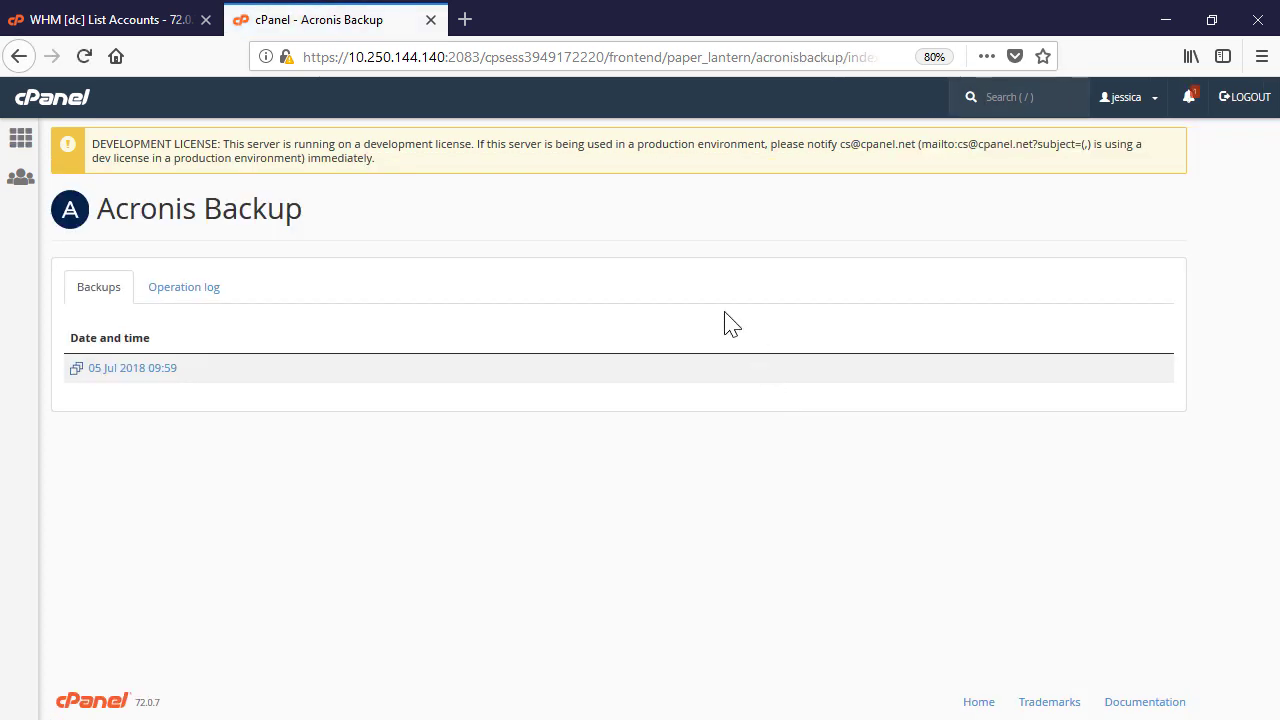
click(147, 371)
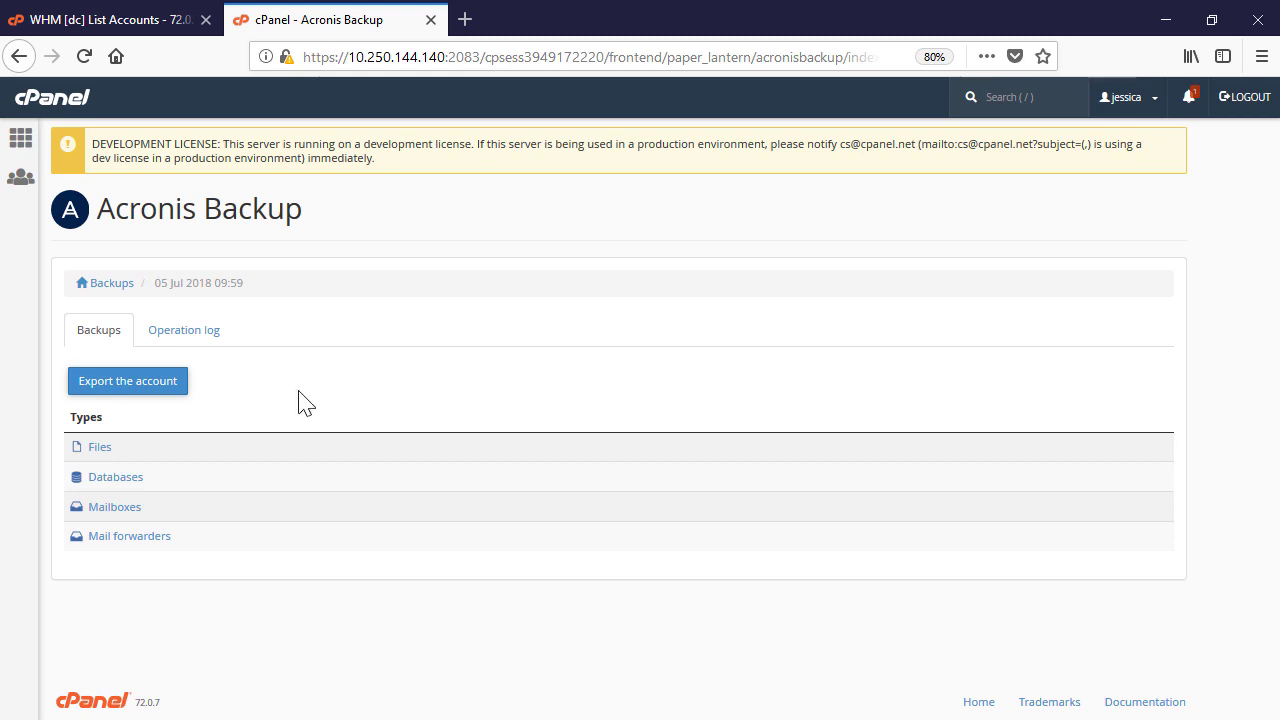
click(157, 398)
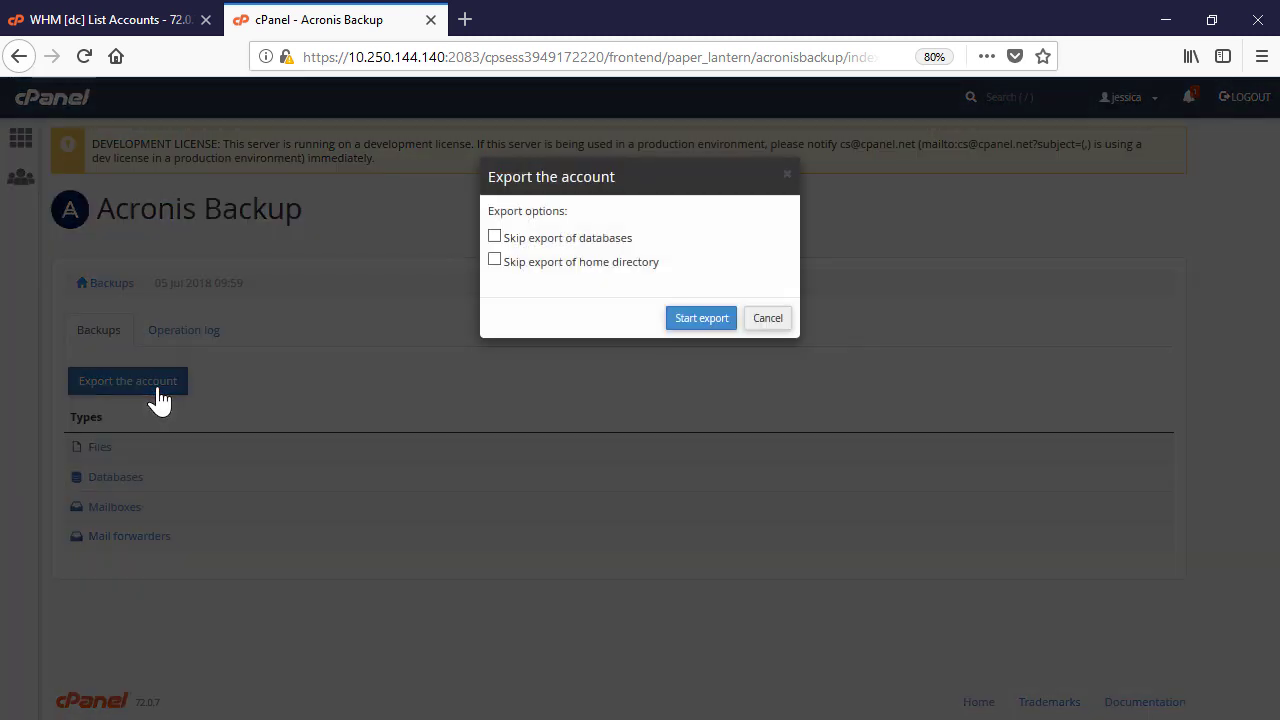
click(200, 390)
click(100, 446)
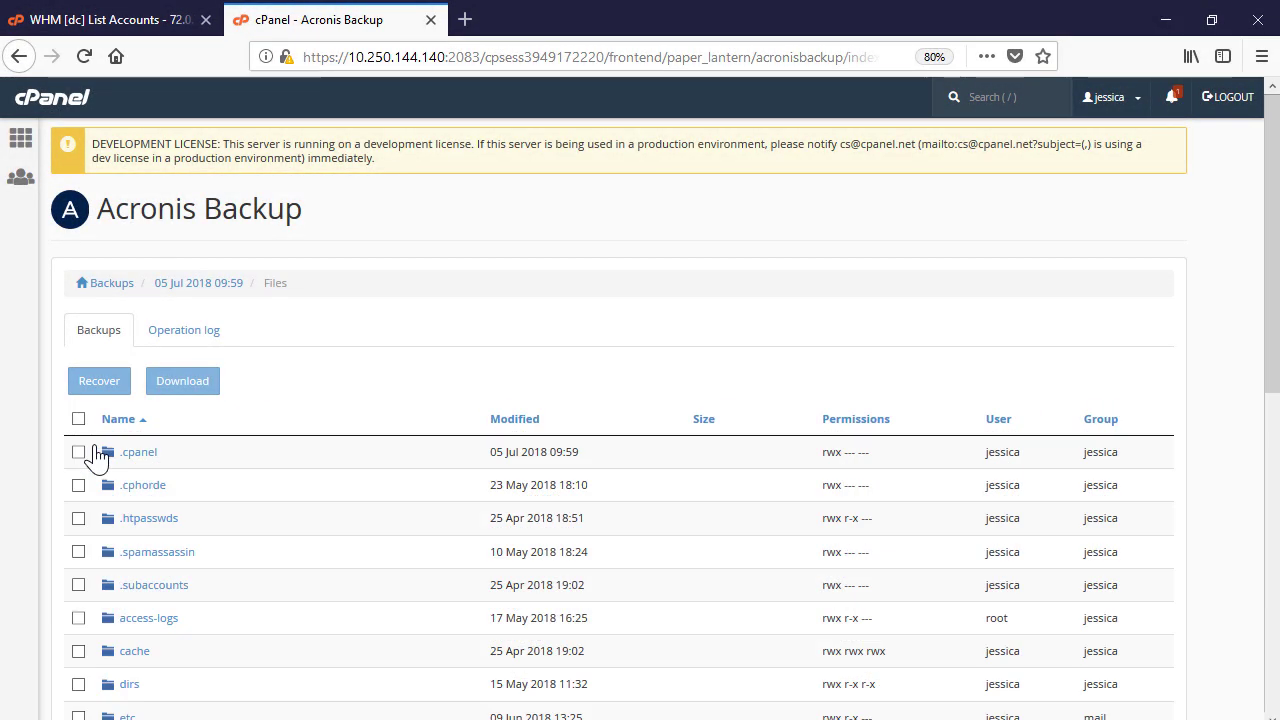
scroll(445, 425, down, 5)
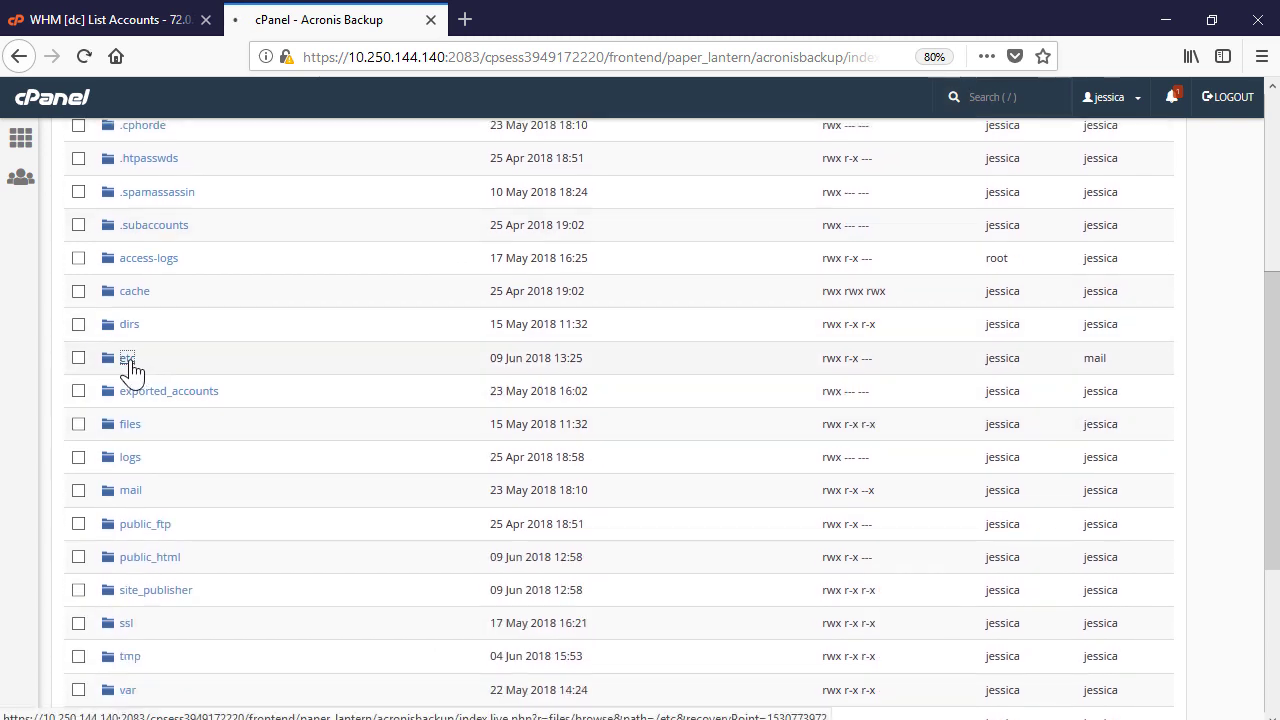
click(129, 360)
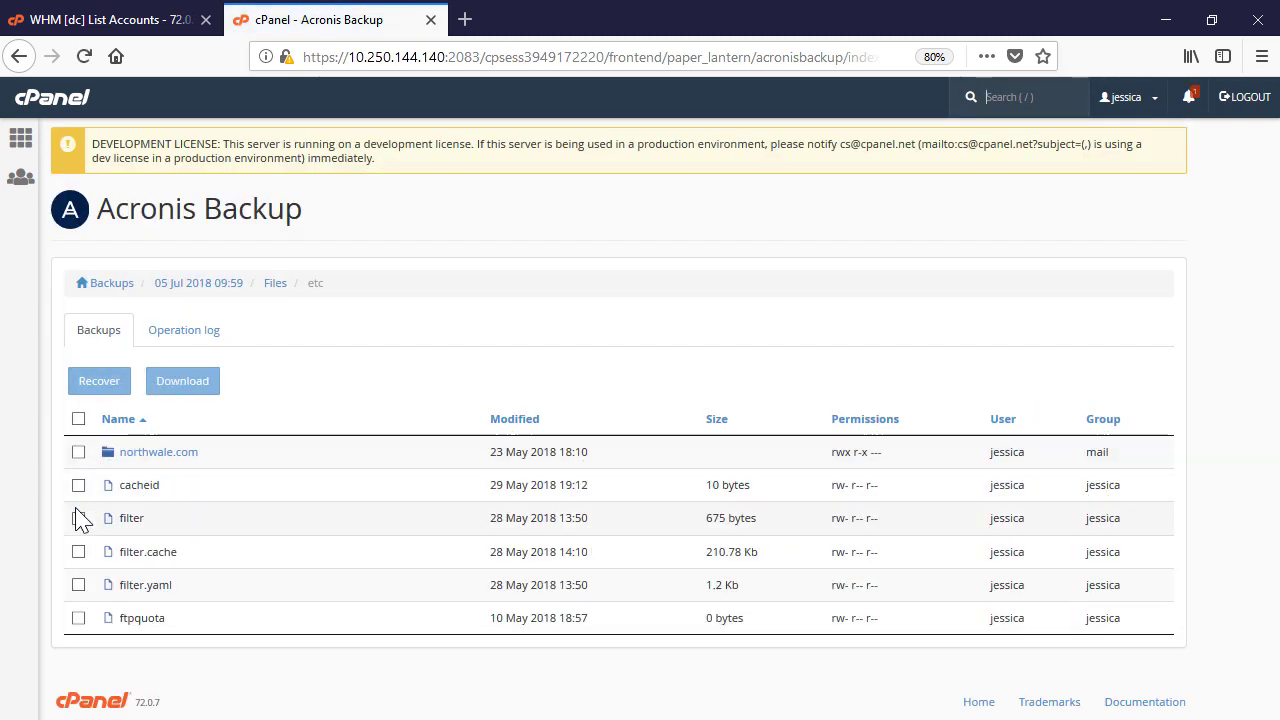
click(79, 518)
click(119, 393)
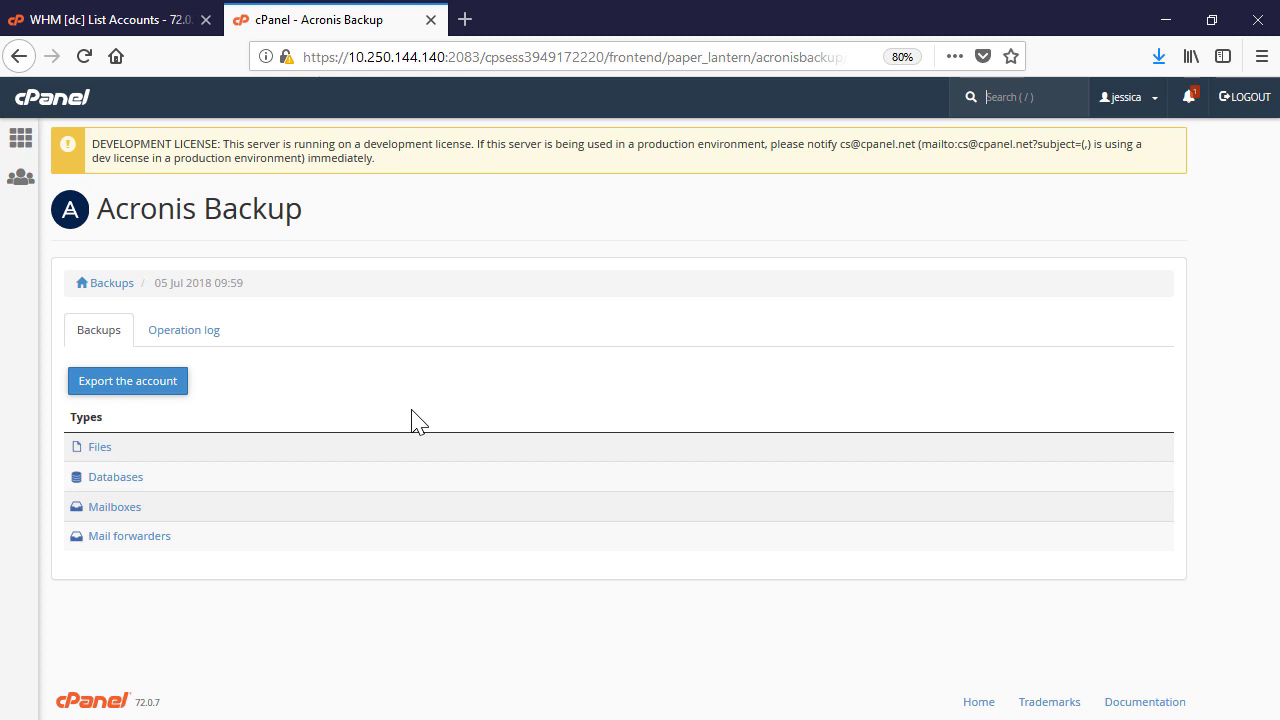
Select the account's mailbox in the backup and archive it for download
click(114, 507)
click(79, 452)
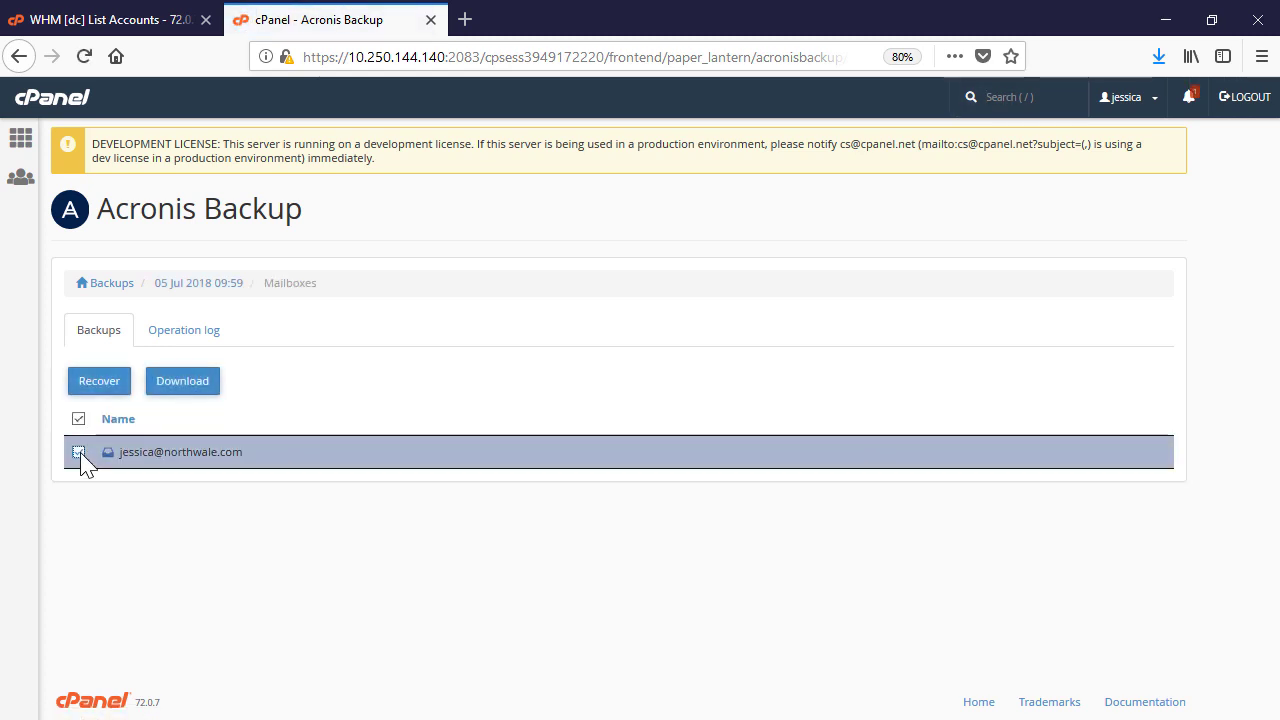
click(124, 390)
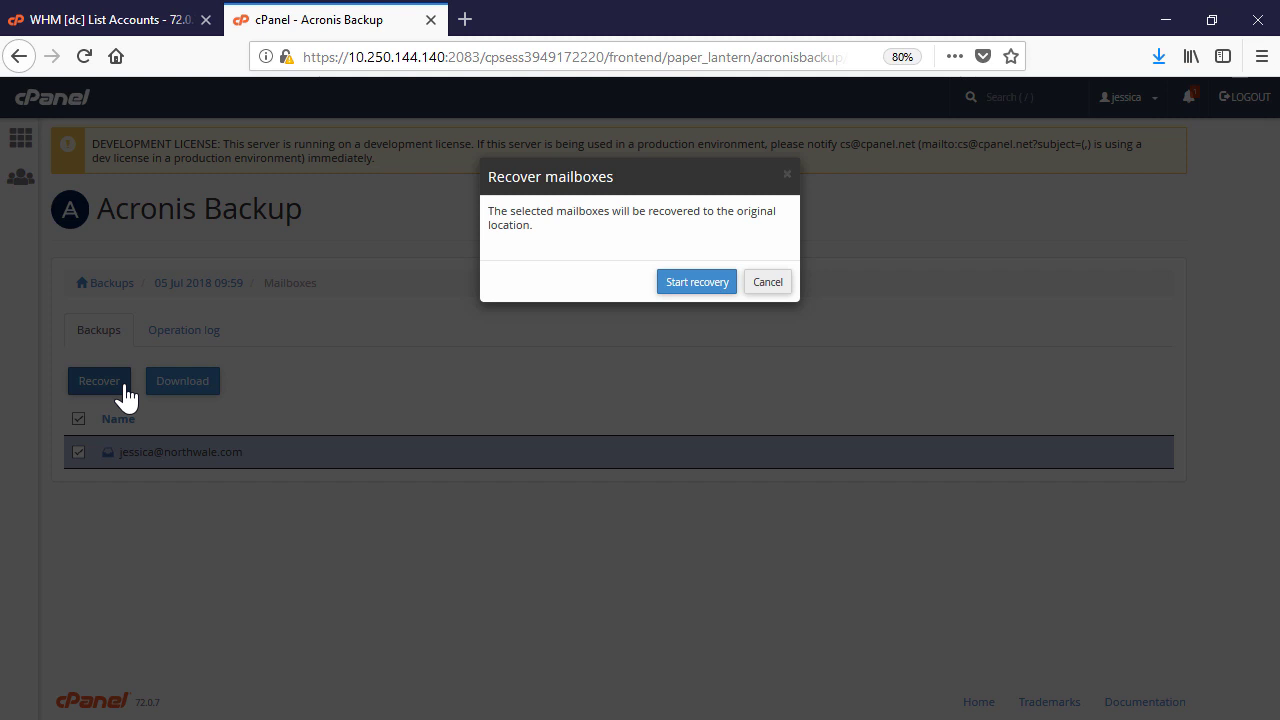
click(380, 423)
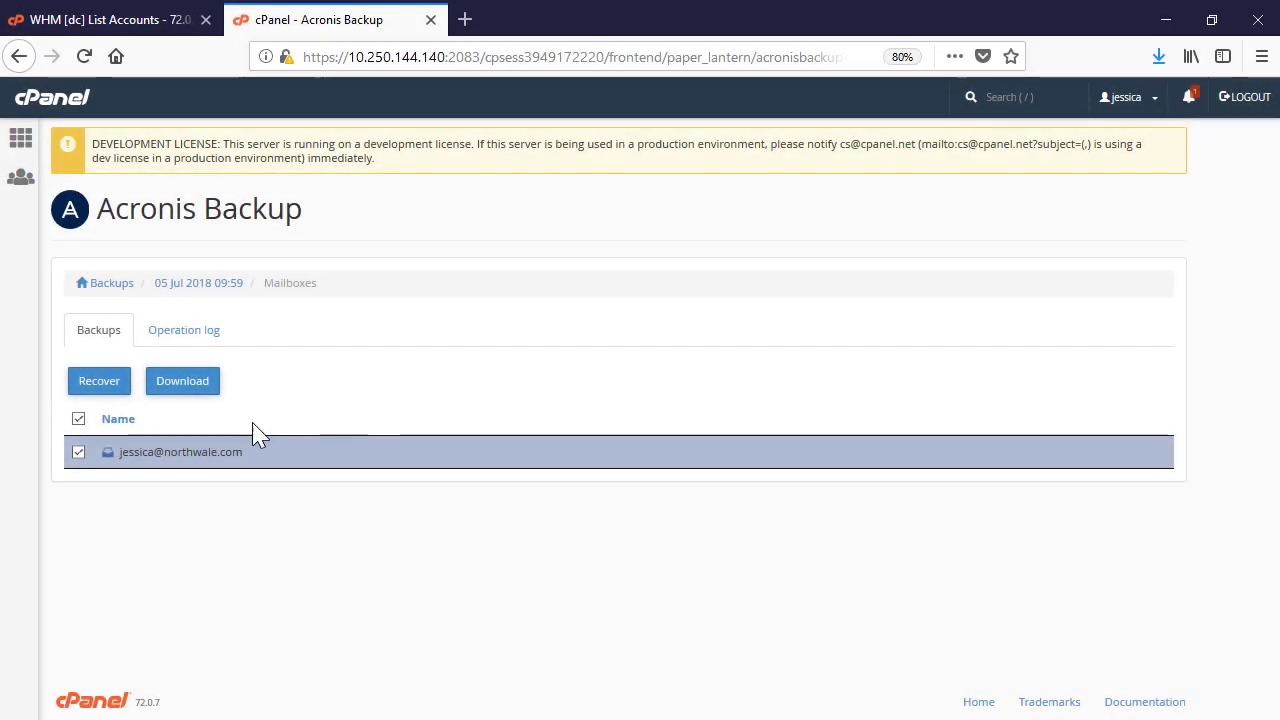
click(195, 388)
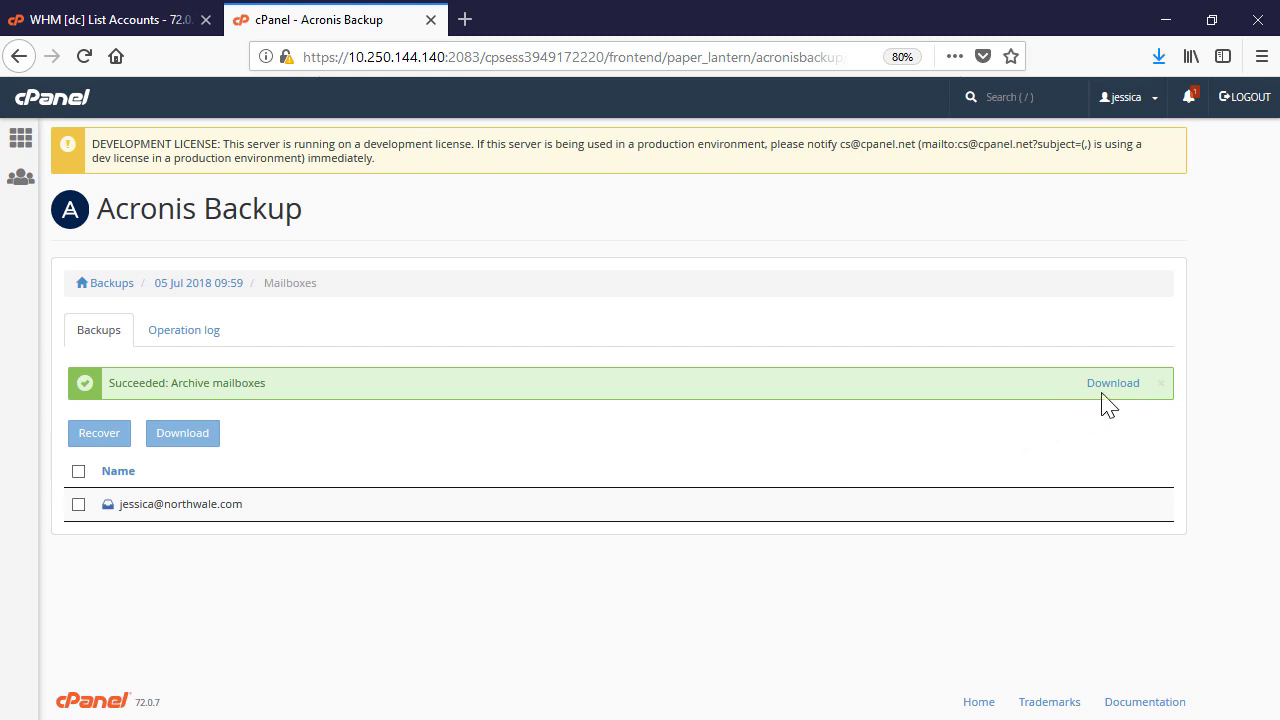
Save the 1530796265.zip mailbox archive to the computer
click(1110, 384)
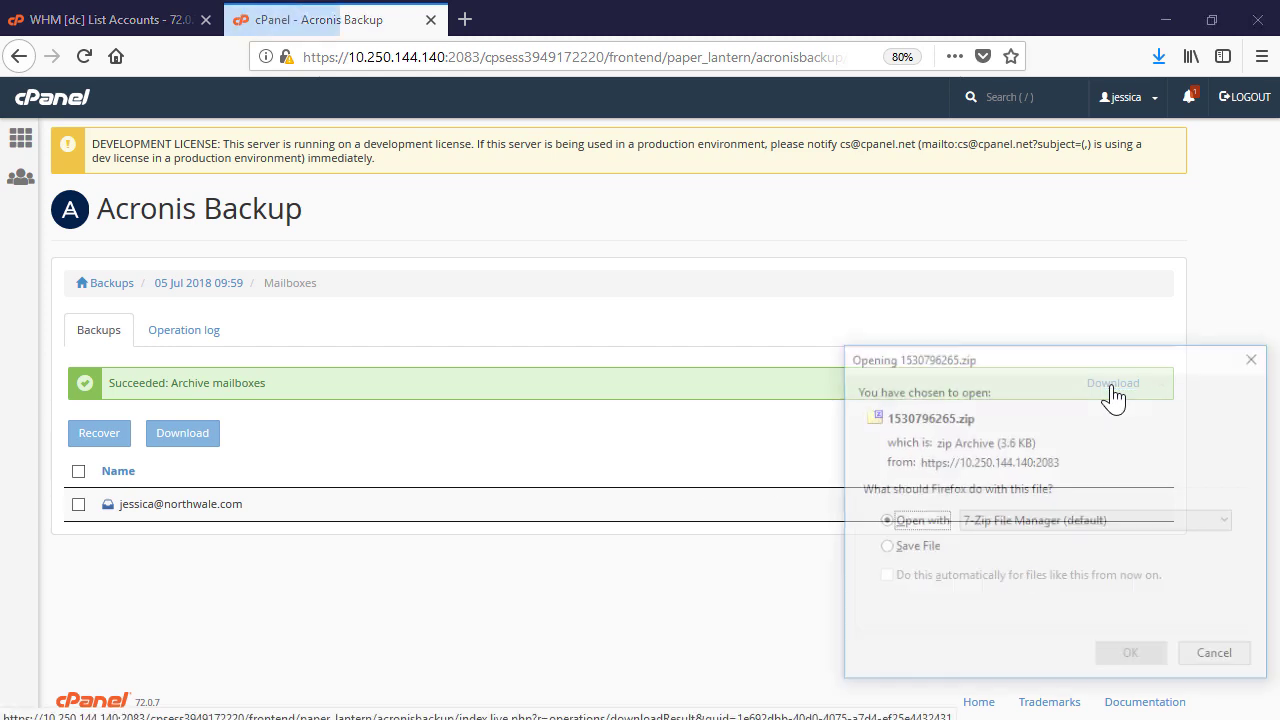
click(885, 548)
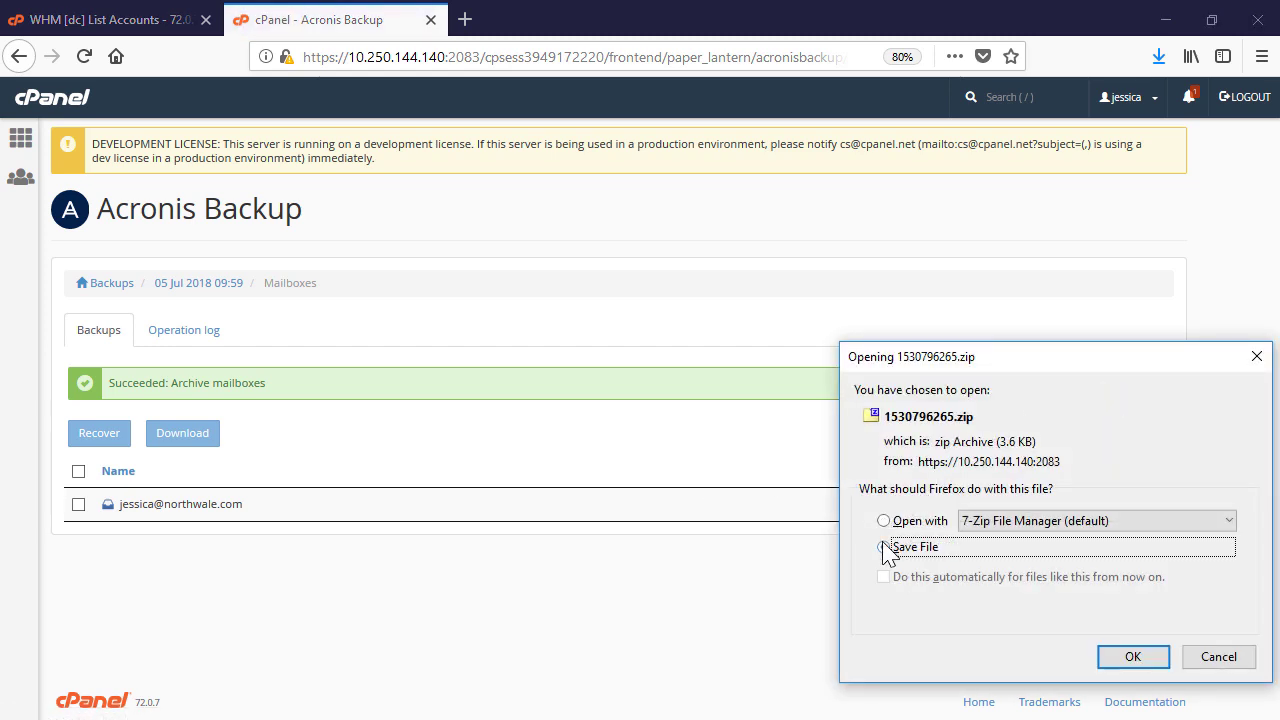
click(1136, 657)
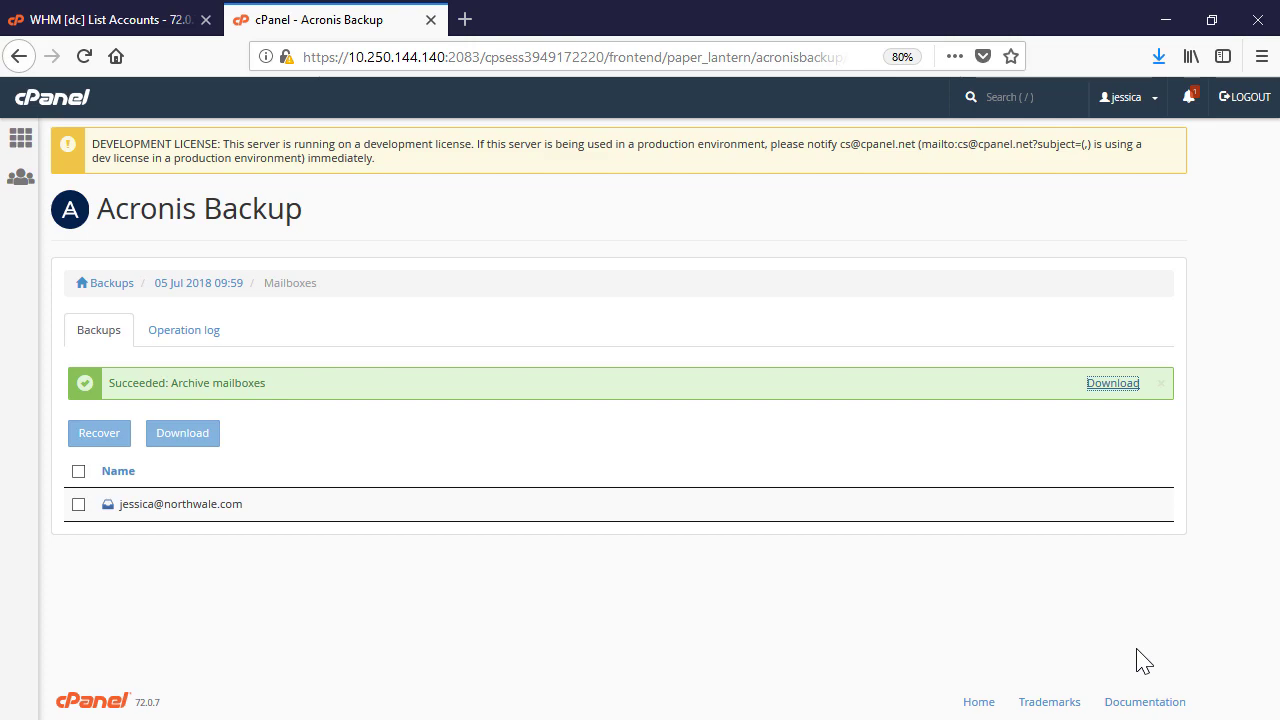